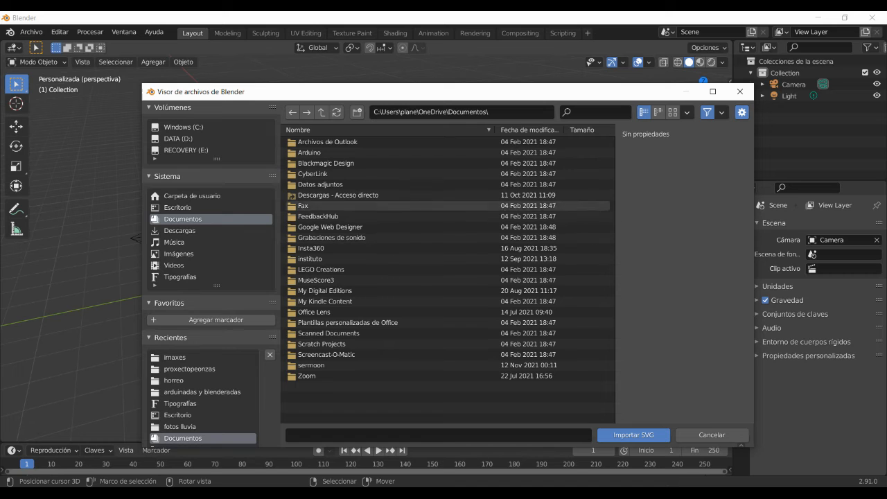
# Import the insti.svg file from the Escritorio (desktop) location
pyautogui.click(177, 207)
pyautogui.doubleClick(308, 163)
pyautogui.doubleClick(312, 143)
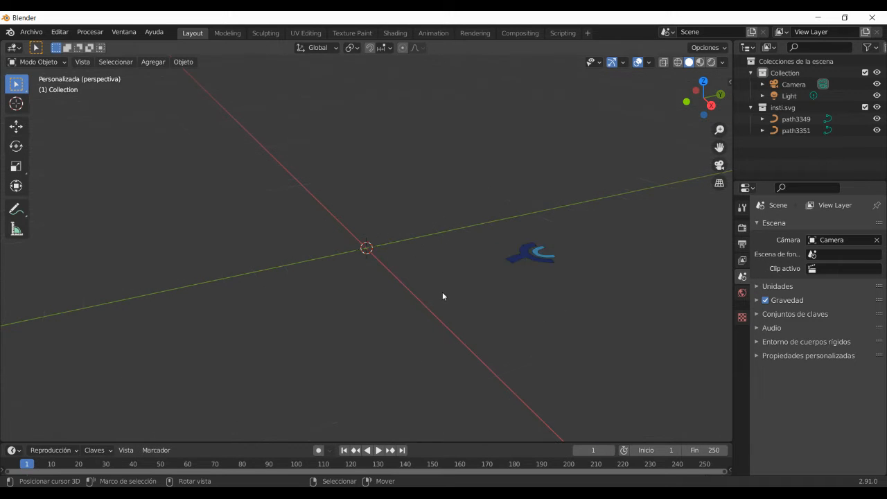
# In top view, select both imported logo curves and move them about -0.108 m in X and -0.180 m in Y, near the world origin
pyautogui.scroll(4, 557, 247)
pyautogui.press('KP_7')
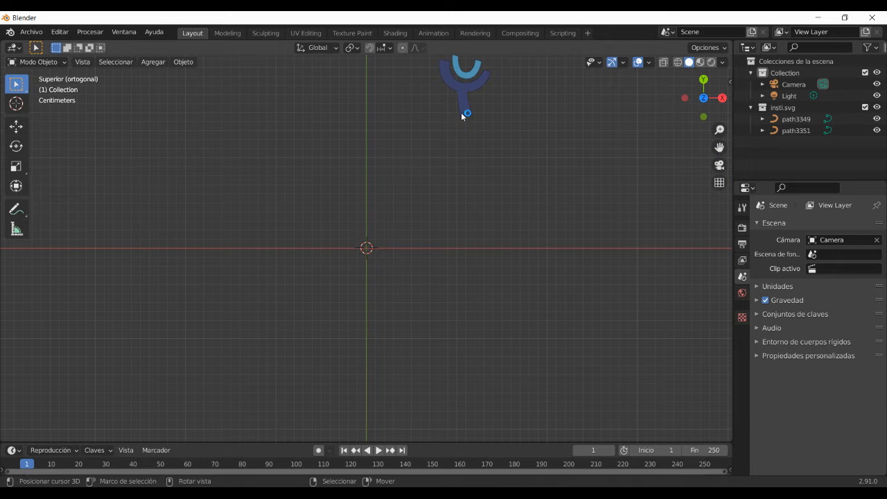
pyautogui.click(461, 113)
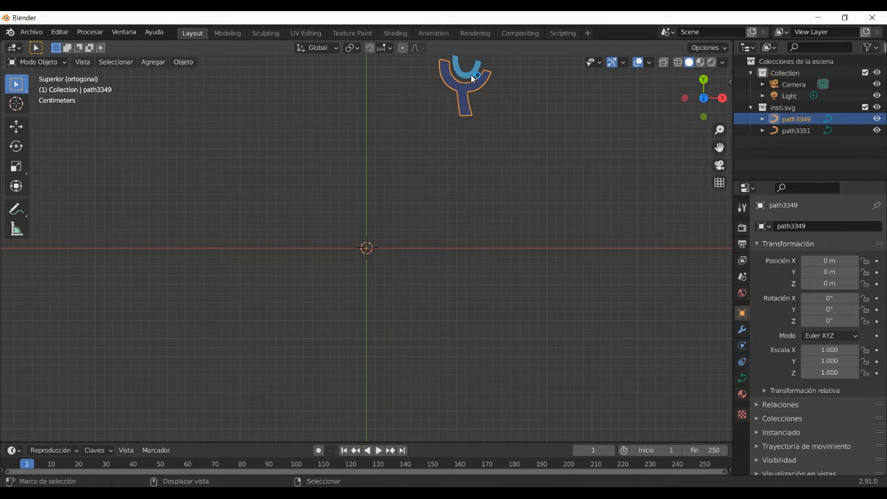
pyautogui.keyDown('shift'); pyautogui.click(471, 79); pyautogui.keyUp('shift')
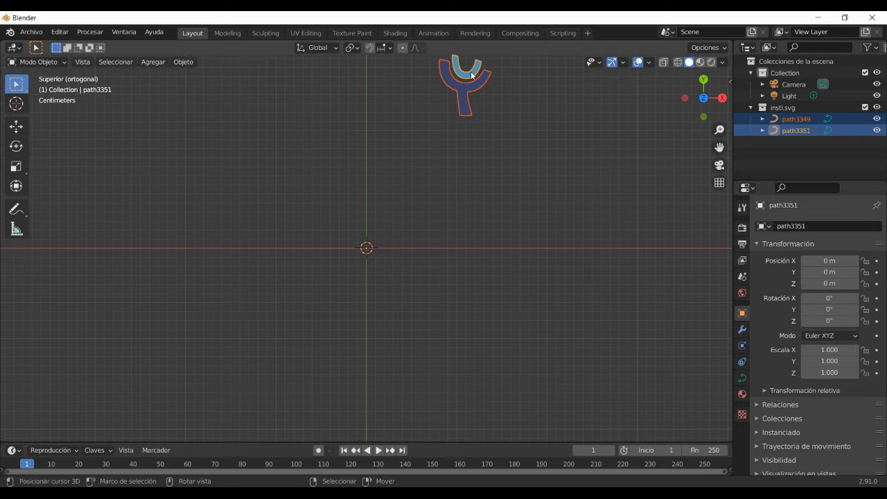
pyautogui.press('g')
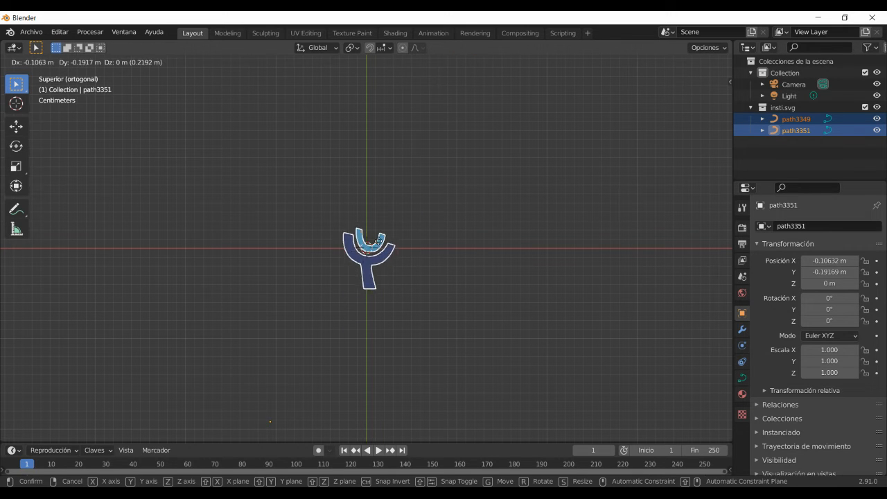
pyautogui.click(374, 239)
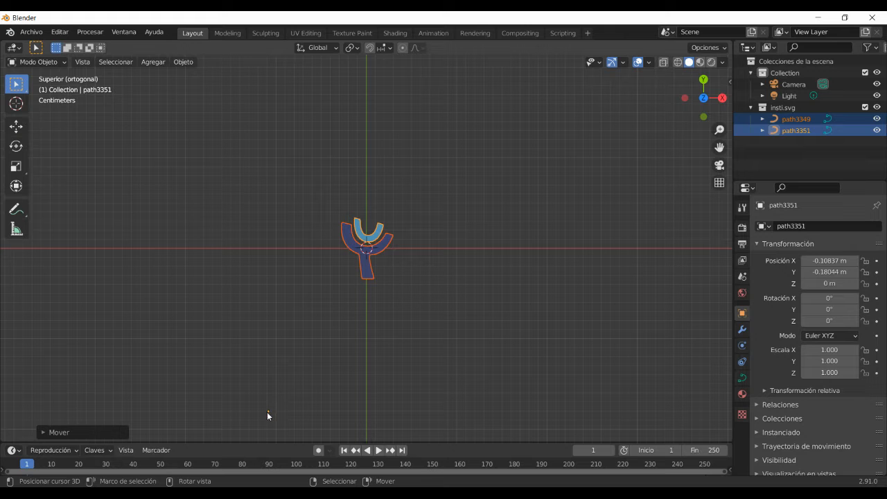
# Snap the 3D cursor to the control point at the middle of the dark blue Y-shaped curve's inner arc
pyautogui.scroll(5, 398, 285)
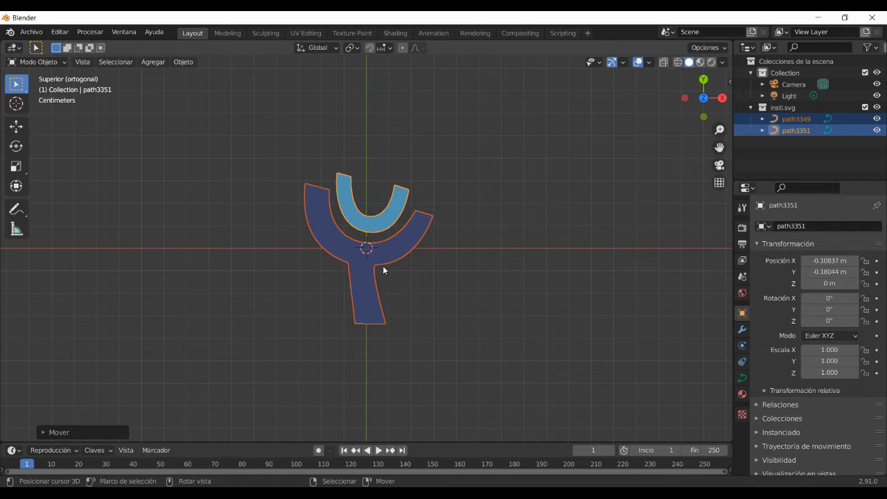
pyautogui.press('Tab')
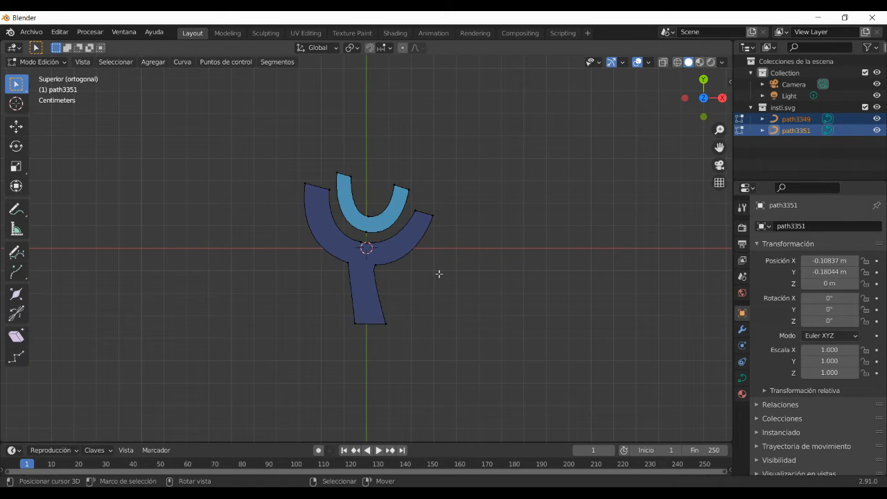
pyautogui.click(363, 241)
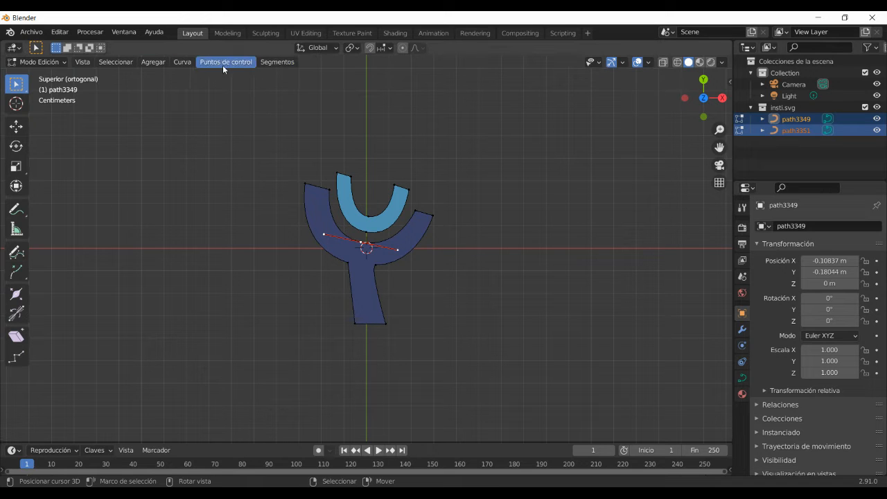
pyautogui.click(179, 66)
pyautogui.moveTo(220, 99)
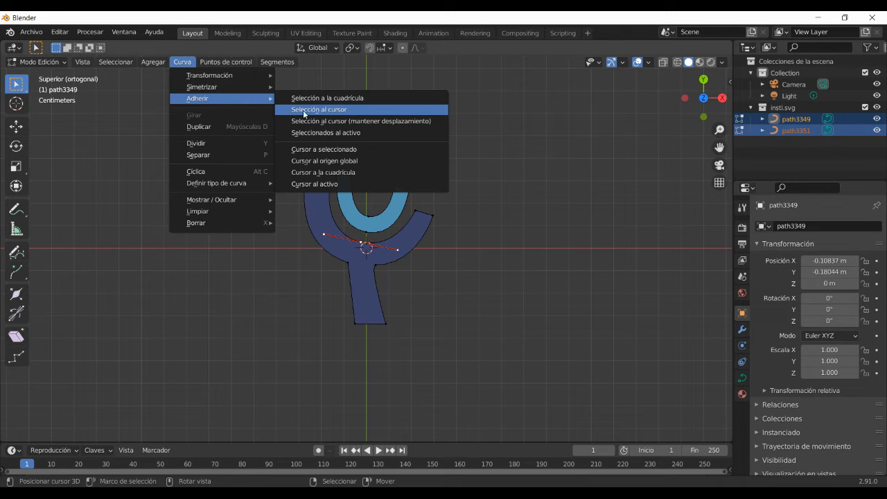
pyautogui.click(333, 149)
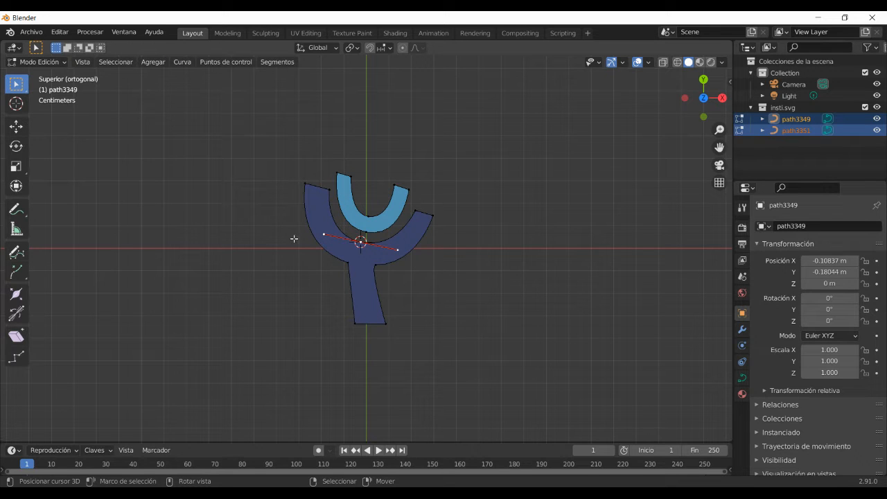
# Return to Object Mode and set the origin of both curves to the 3D cursor
pyautogui.press('Tab')
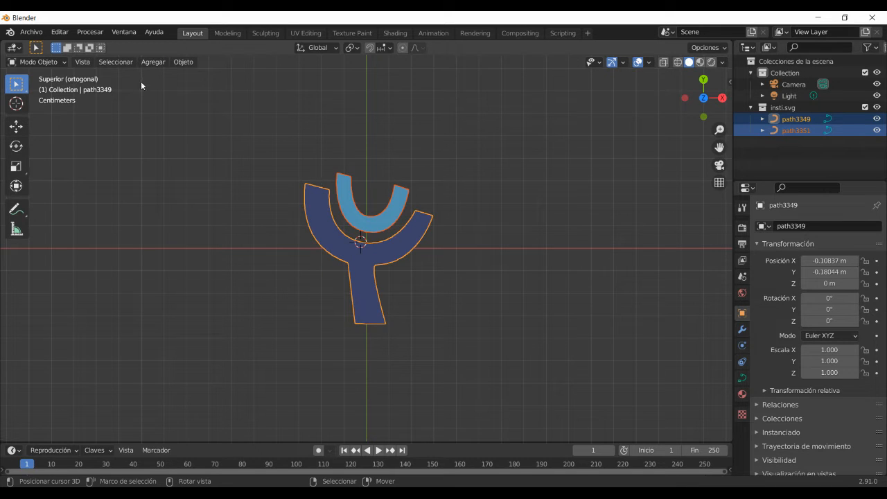
pyautogui.click(181, 62)
pyautogui.moveTo(250, 86)
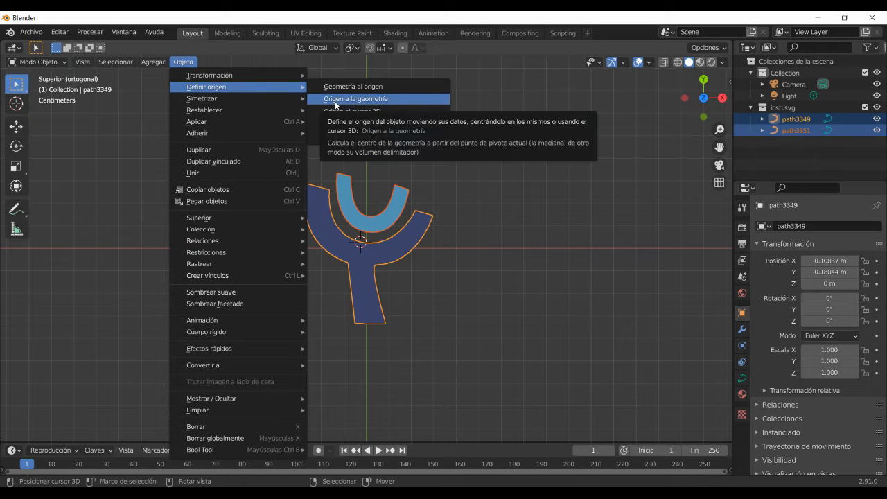
pyautogui.click(343, 114)
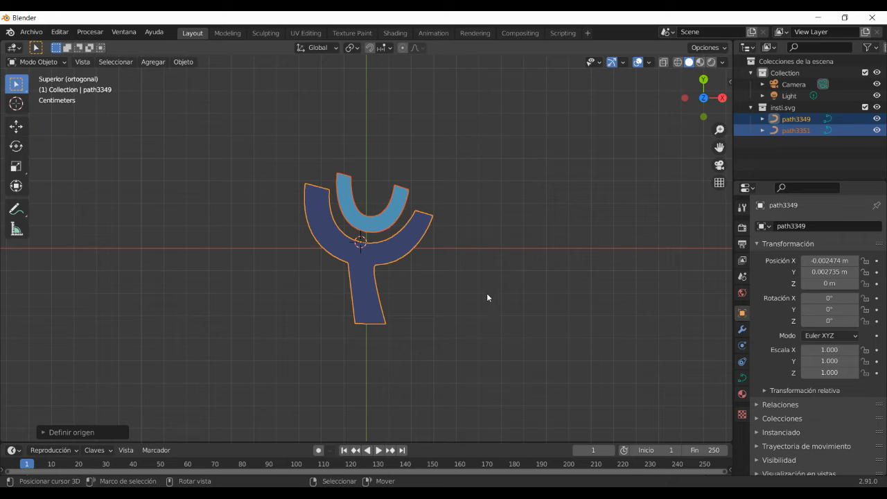
# Try an X scale of 50 on the dark blue Y-shaped curve and clear its scale again
pyautogui.scroll(-5, 540, 270)
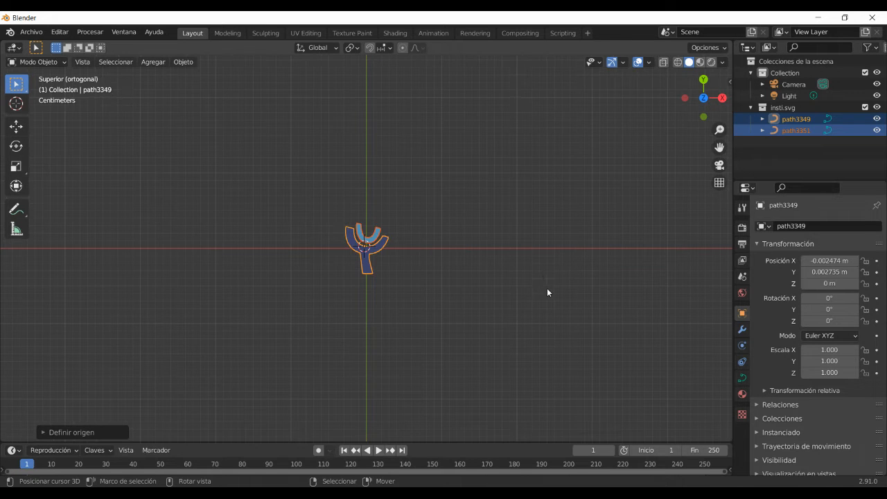
pyautogui.press('s')
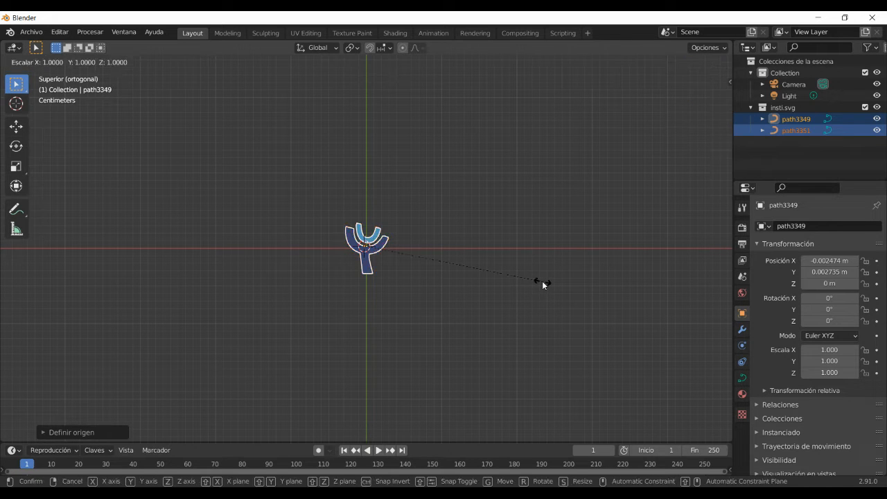
pyautogui.press('Escape')
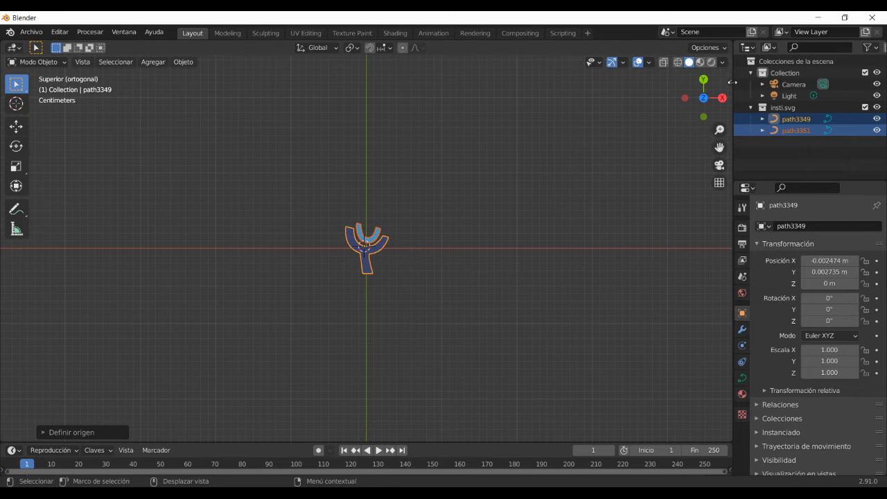
pyautogui.click(729, 82)
pyautogui.click(677, 212)
pyautogui.write('50')
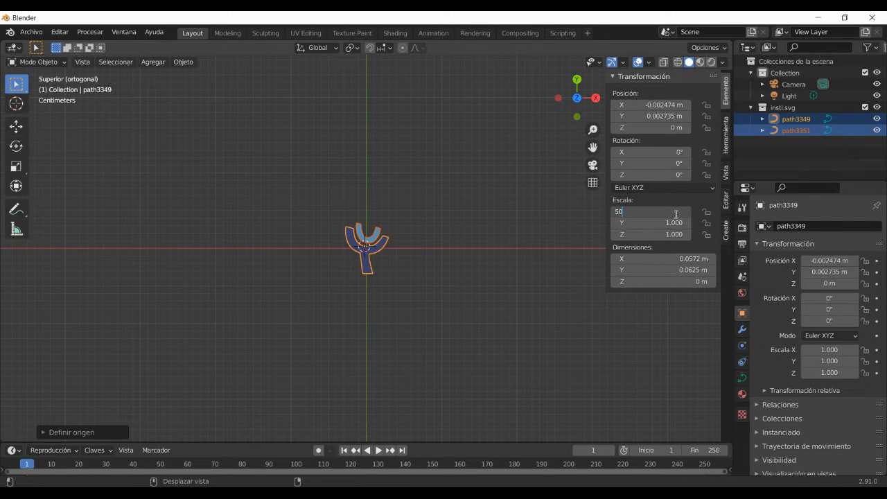
pyautogui.press('Tab')
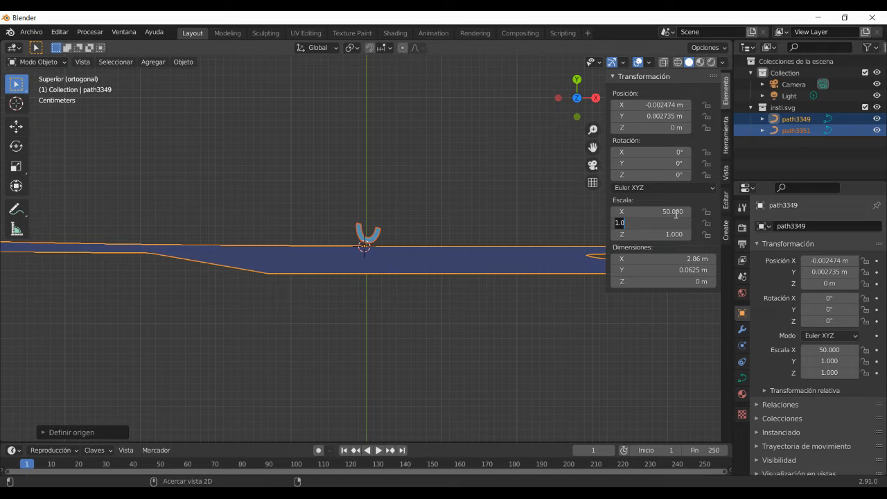
pyautogui.press('Return')
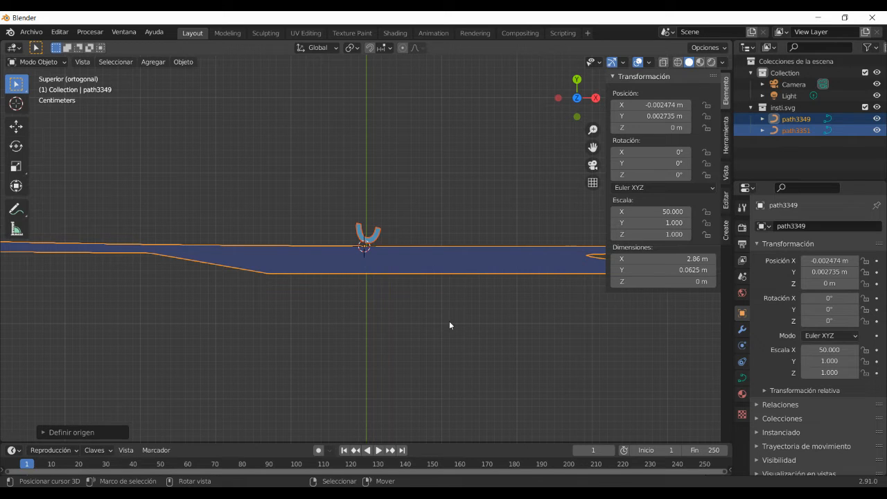
pyautogui.keyDown('shift'); pyautogui.rightClick(490, 365); pyautogui.keyUp('shift')
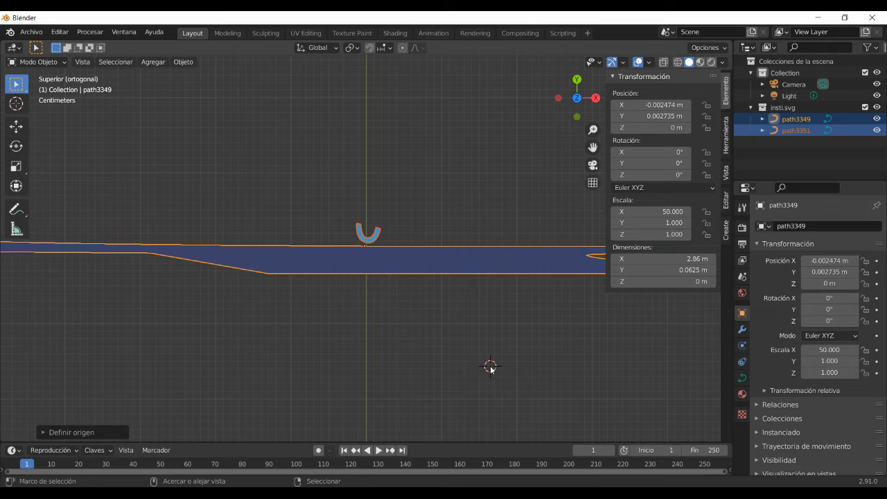
pyautogui.hotkey('alt', 's')
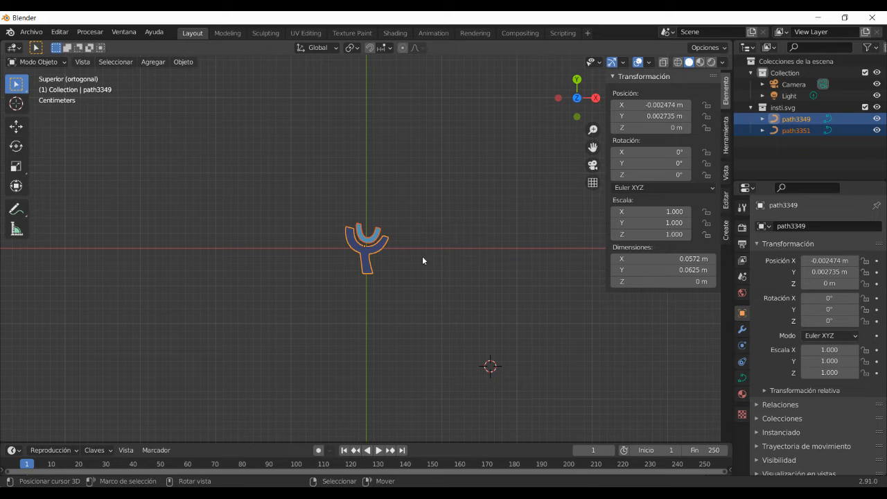
# Select both logo curves and join them into a single object with the light blue arc active
pyautogui.click(373, 239)
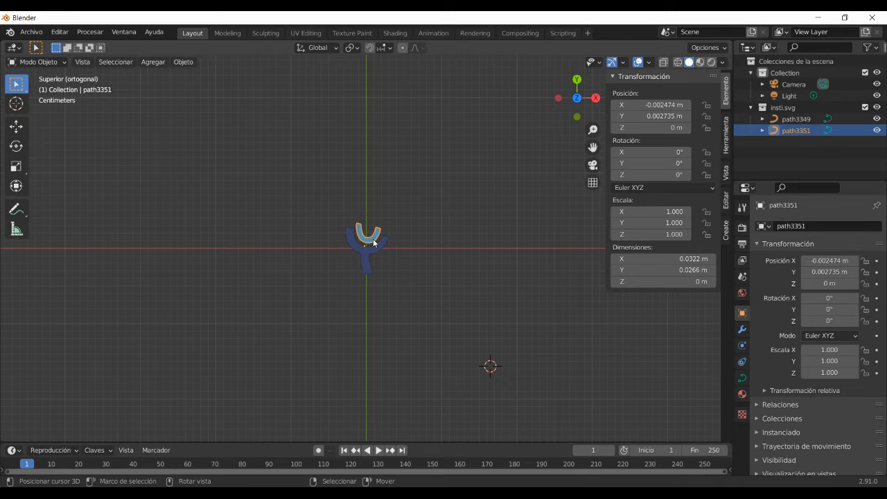
pyautogui.click(372, 256)
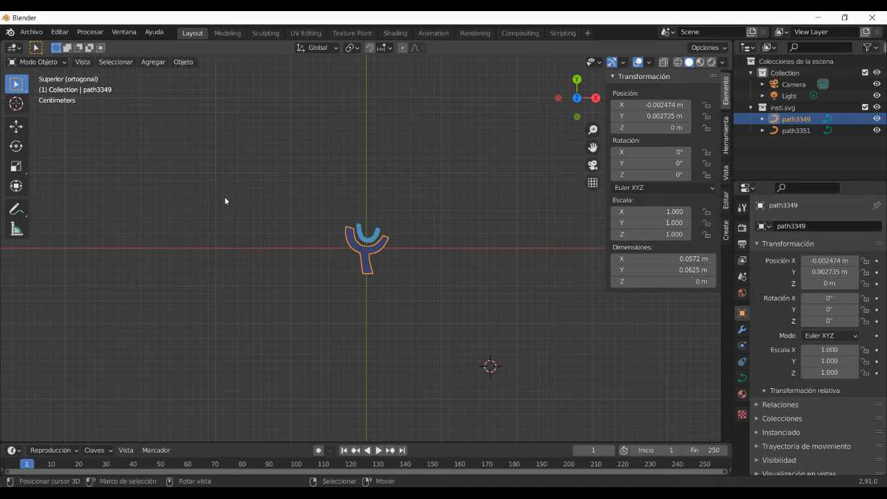
pyautogui.keyDown('shift'); pyautogui.click(369, 237); pyautogui.keyUp('shift')
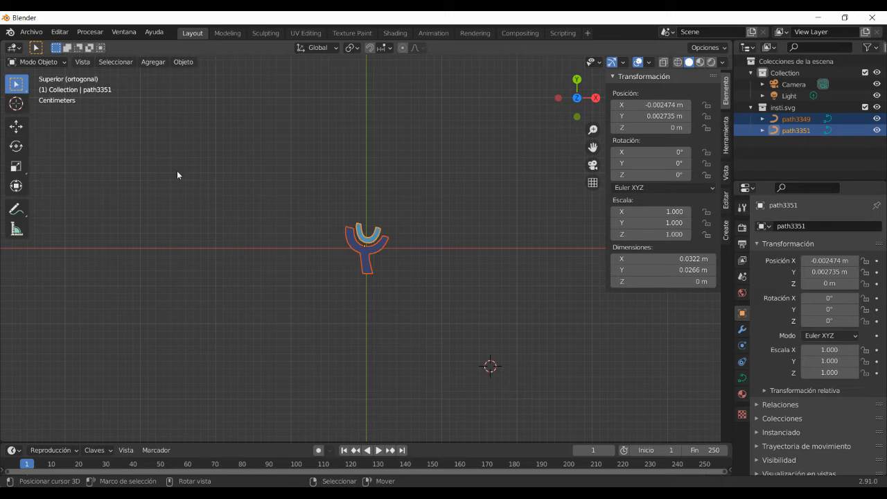
pyautogui.click(181, 63)
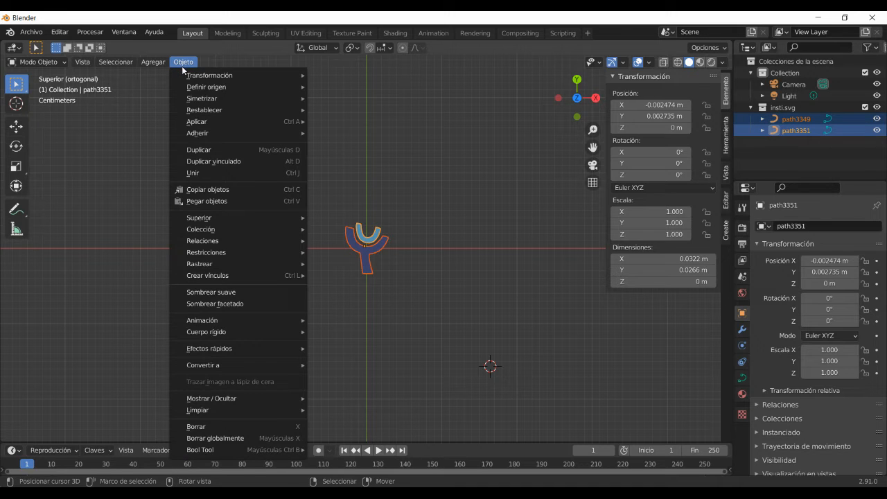
pyautogui.click(242, 173)
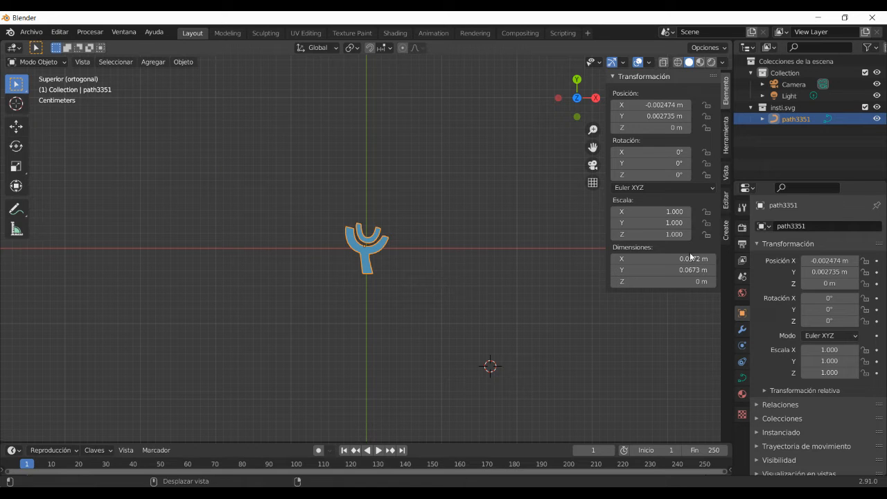
# Set the 3D cursor's X and Y position to 0 m, at the world origin
pyautogui.click(727, 171)
pyautogui.click(697, 262)
pyautogui.write('0')
pyautogui.press('Tab')
pyautogui.write('0')
pyautogui.press('Tab')
pyautogui.press('Tab')
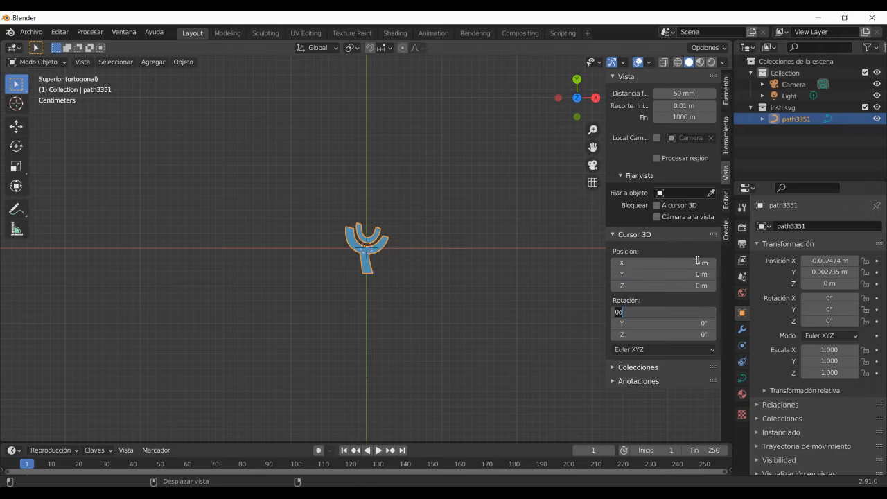
pyautogui.press('Return')
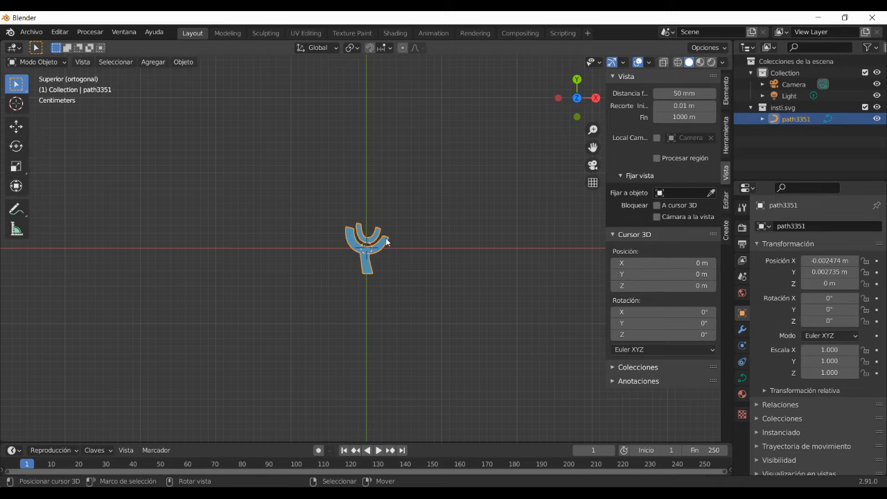
# Set the joined logo curve's scale to 50 in both X and Y
pyautogui.scroll(4, 388, 268)
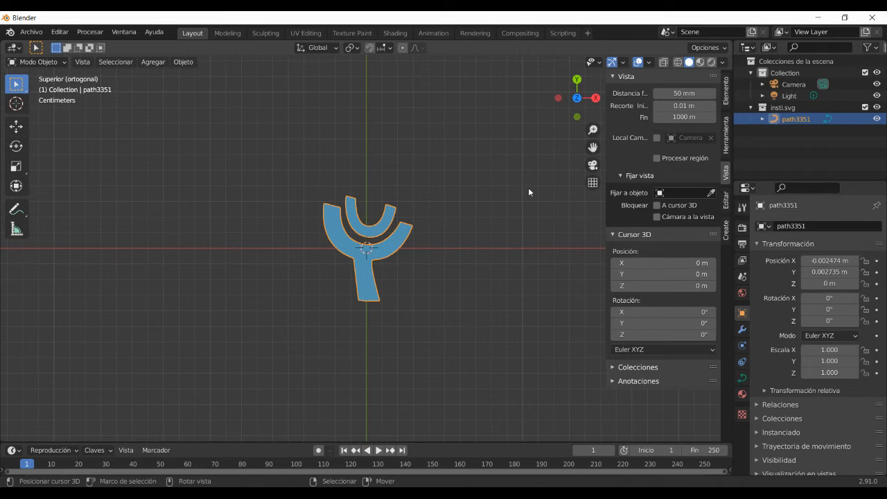
pyautogui.click(726, 91)
pyautogui.click(679, 212)
pyautogui.write('5')
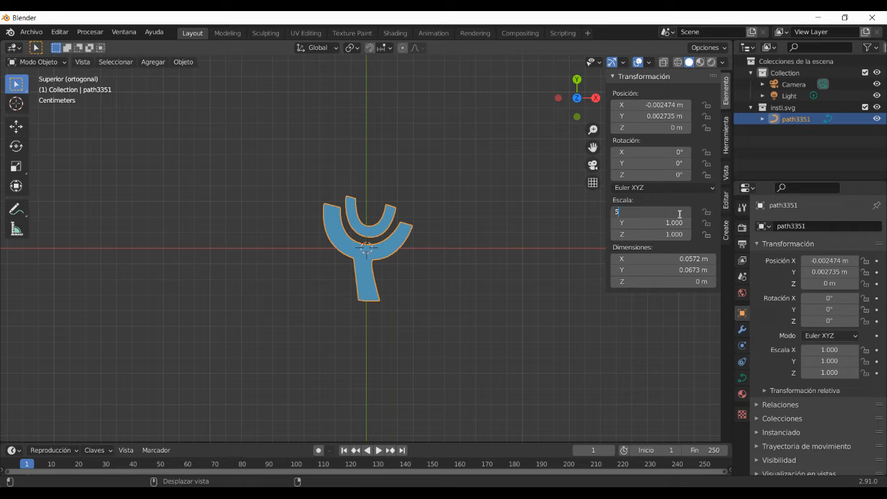
pyautogui.write('0')
pyautogui.press('Tab')
pyautogui.write('5')
pyautogui.press('Return')
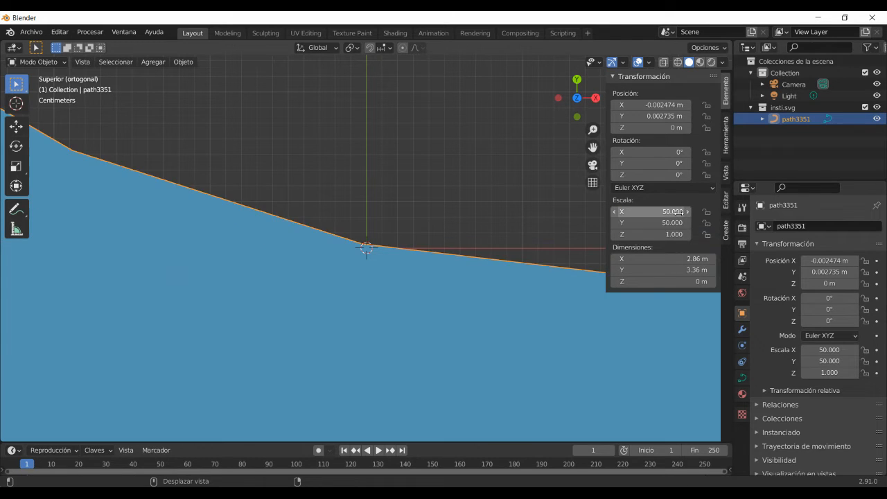
# Extrude the joined logo curve by 0.2 m in its curve geometry settings
pyautogui.scroll(-8, 572, 227)
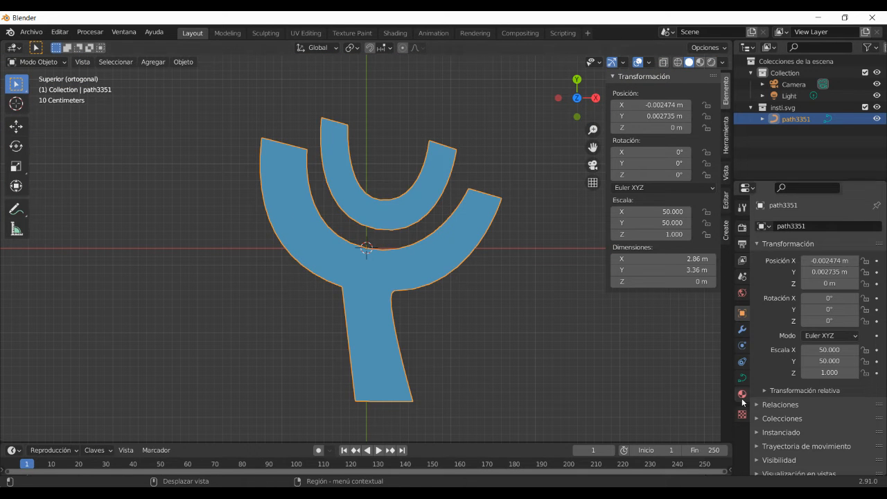
pyautogui.click(742, 377)
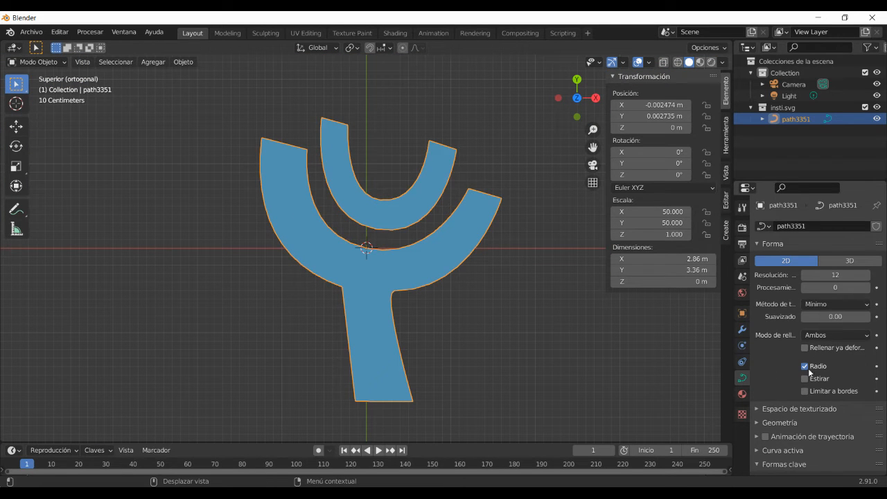
pyautogui.click(775, 422)
pyautogui.scroll(-2, 774, 422)
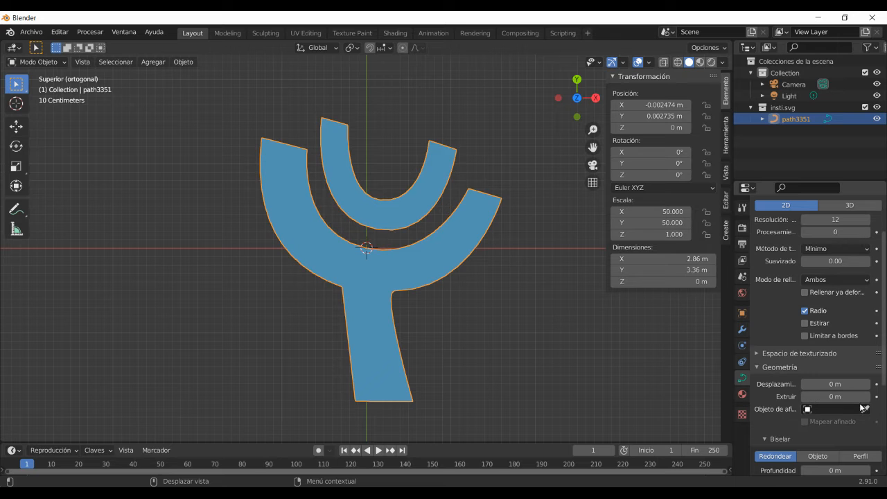
pyautogui.moveTo(866, 400); pyautogui.dragTo(878, 399)
pyautogui.click(831, 397)
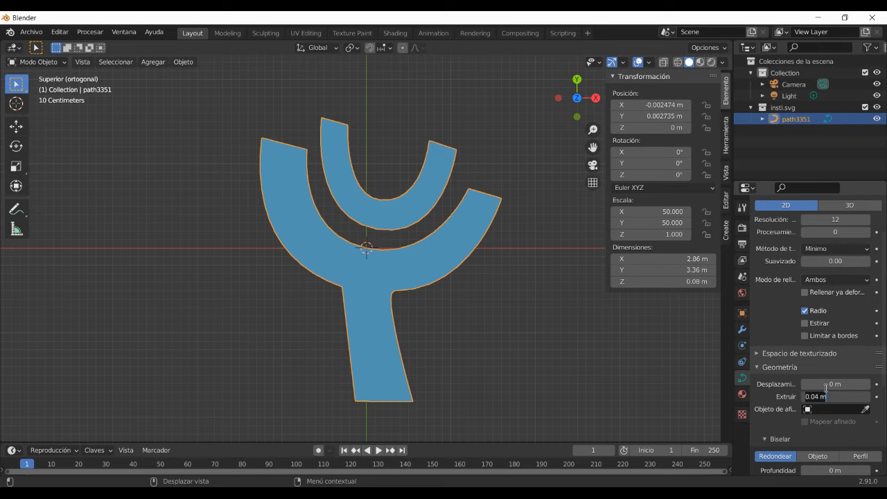
pyautogui.write('0.2')
pyautogui.press('Return')
pyautogui.moveTo(417, 374); pyautogui.dragTo(479, 372, button='middle')
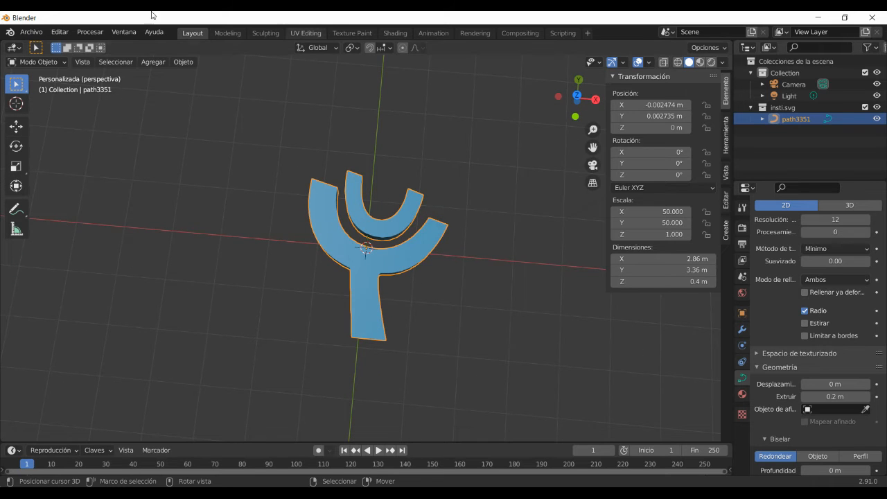
# Add a cube at the world origin and scale it uniformly to about 3.91 m per side, enough to cover the logo
pyautogui.click(154, 61)
pyautogui.moveTo(160, 75)
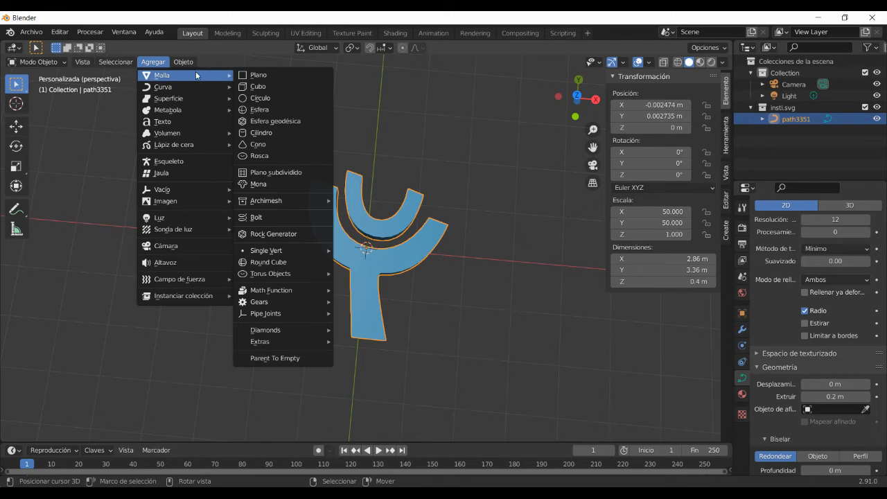
pyautogui.click(259, 87)
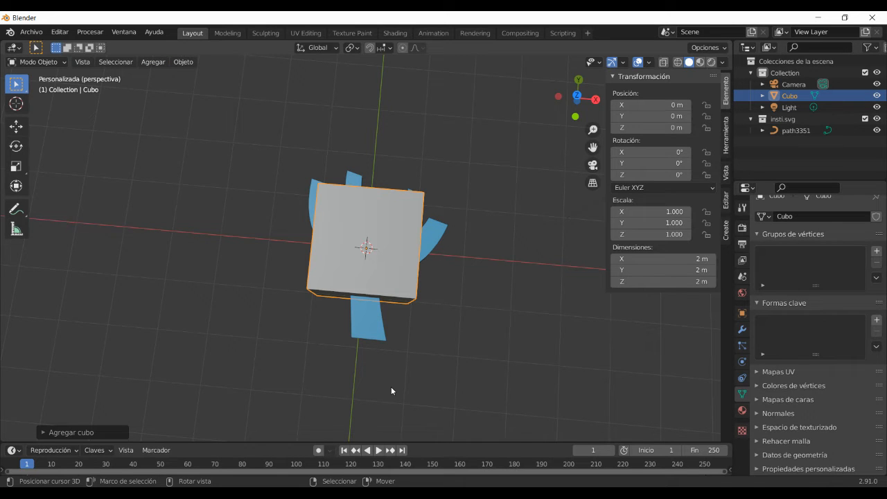
pyautogui.press('s')
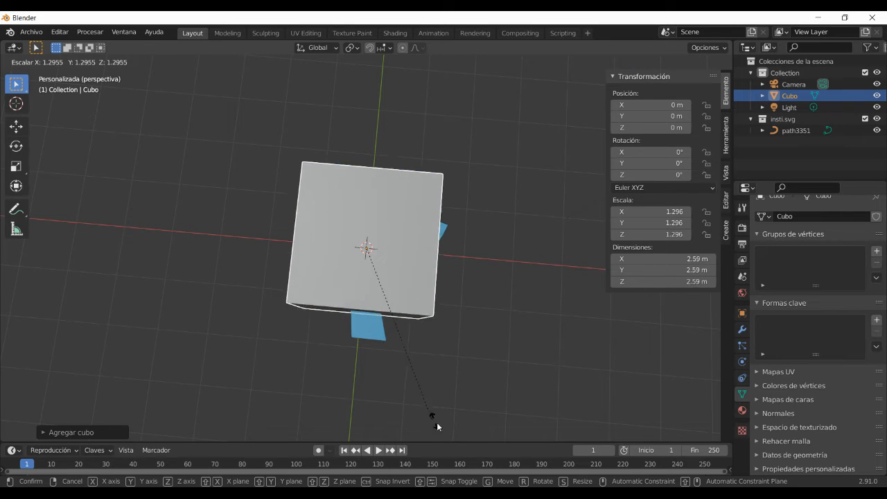
pyautogui.click(479, 105)
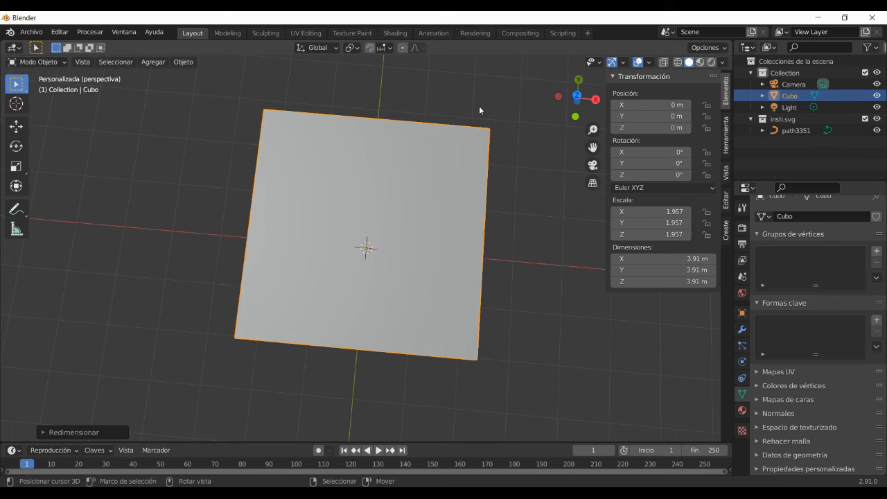
# Flatten the cube along Z in front view into a slab about 0.465 m thick
pyautogui.press('KP_1')
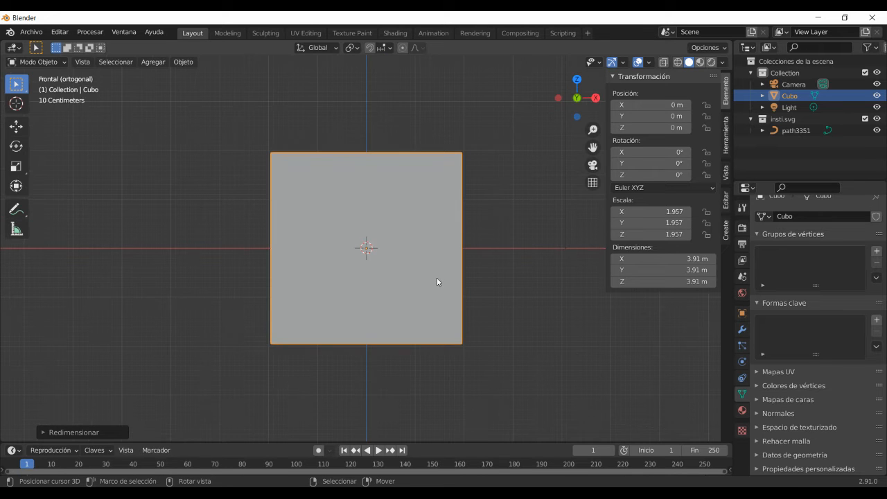
pyautogui.press('s')
pyautogui.press('z')
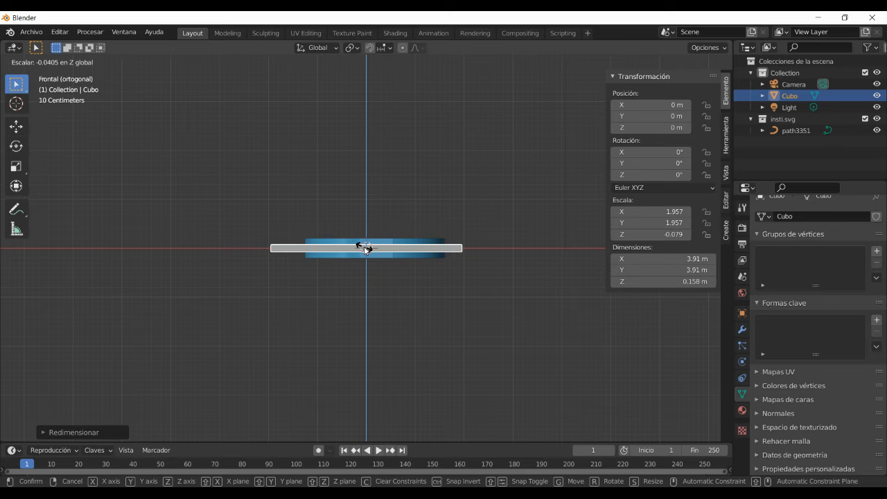
pyautogui.click(369, 246)
pyautogui.scroll(4, 396, 282)
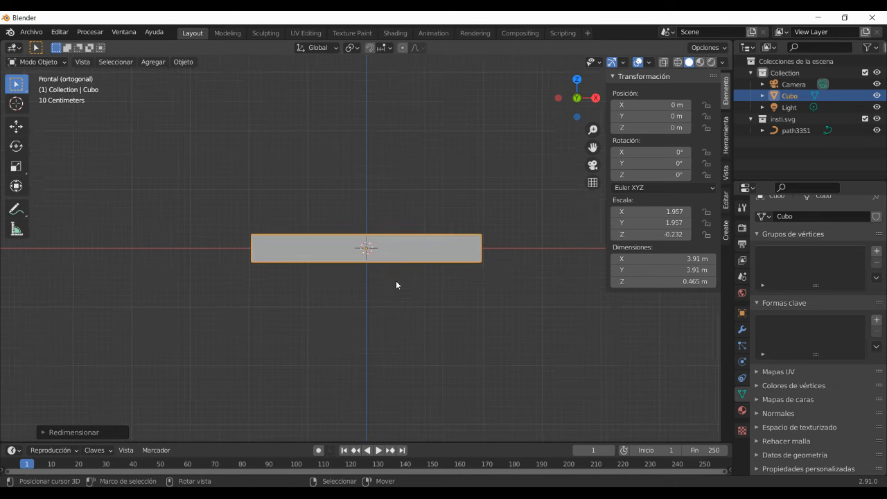
pyautogui.press('z')
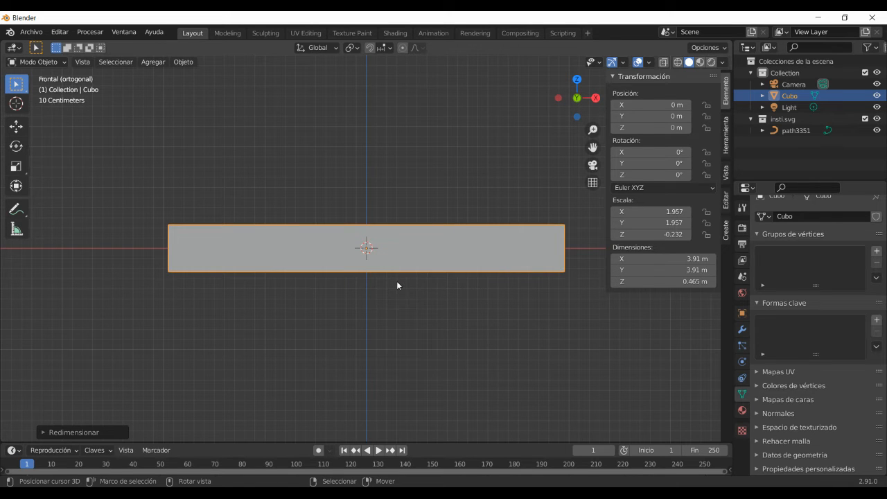
# Move the slab down along Z to about -0.4 m so it sits under the extruded logo as a base
pyautogui.press('g')
pyautogui.press('z')
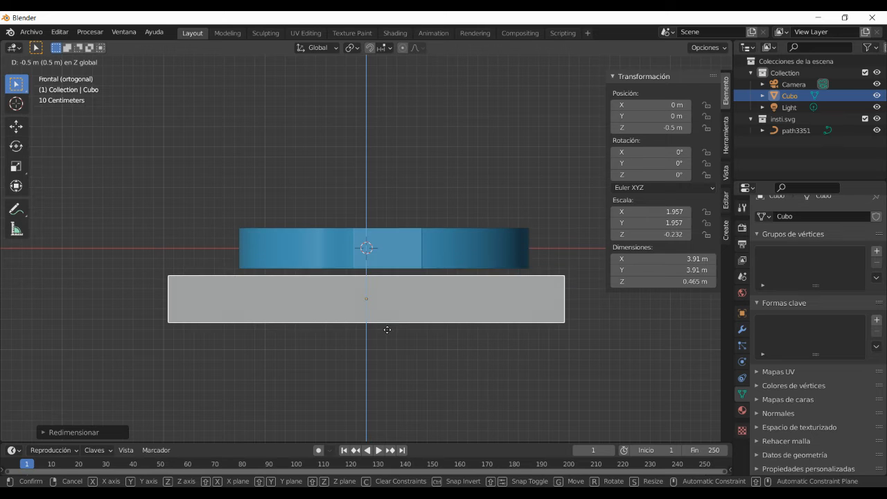
pyautogui.click(386, 322)
pyautogui.scroll(2, 416, 285)
pyautogui.moveTo(446, 177); pyautogui.dragTo(453, 291, button='middle')
pyautogui.scroll(-4, 453, 283)
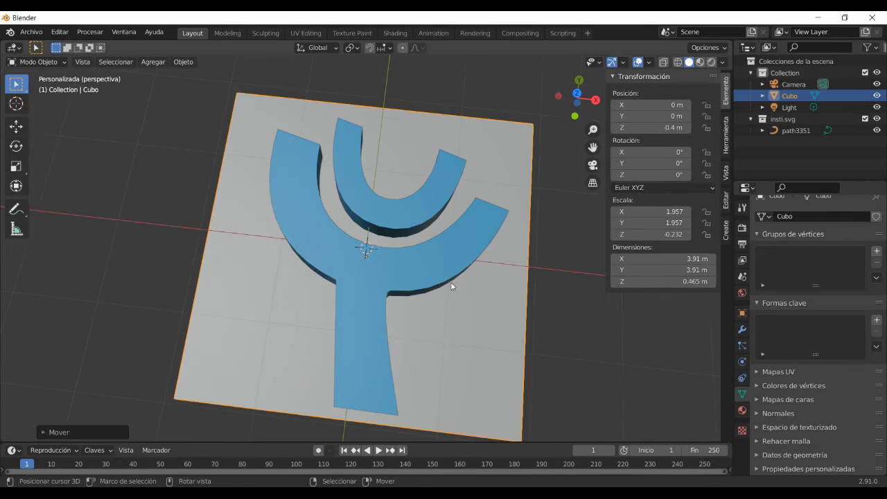
pyautogui.moveTo(536, 339); pyautogui.dragTo(537, 338, button='middle')
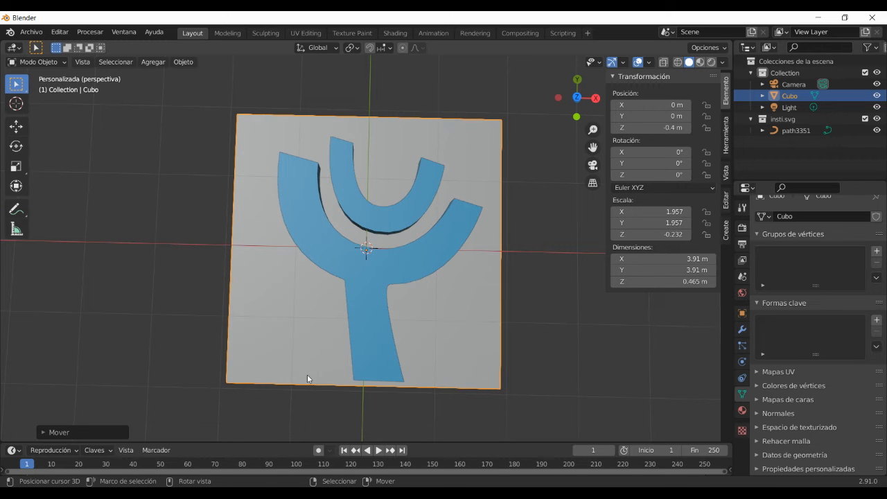
# Try to join the logo curve with the base slab, keeping the slab as the active object
pyautogui.click(365, 343)
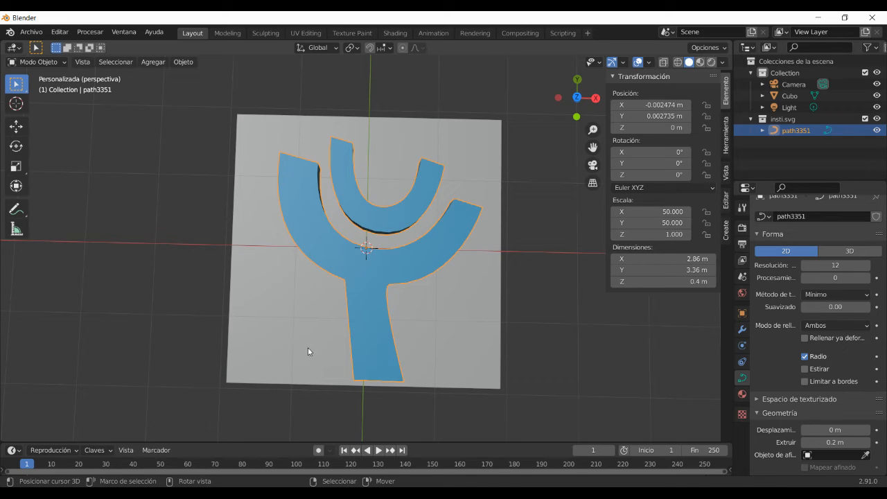
pyautogui.moveTo(349, 365); pyautogui.dragTo(289, 374, button='middle')
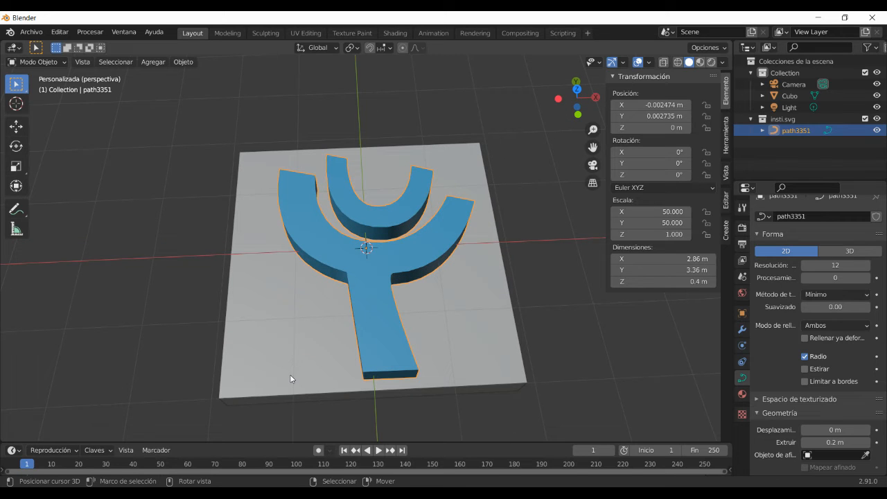
pyautogui.keyDown('shift'); pyautogui.click(291, 372); pyautogui.keyUp('shift')
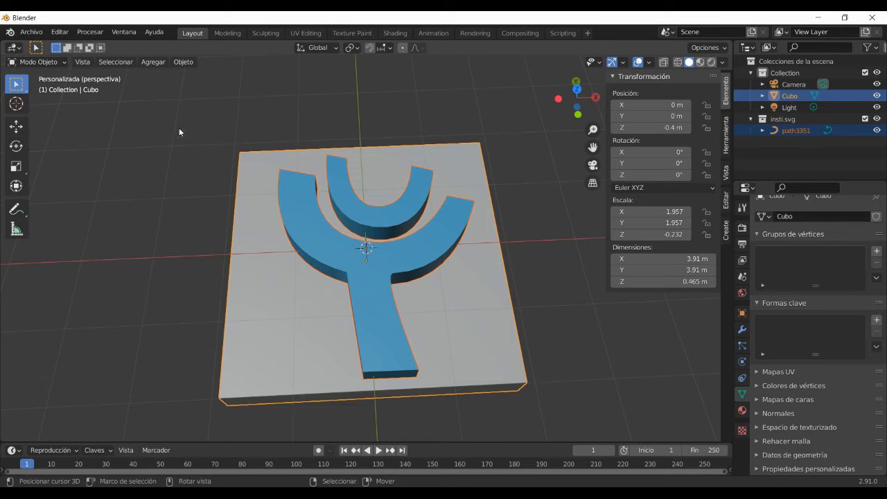
pyautogui.click(178, 63)
pyautogui.click(205, 175)
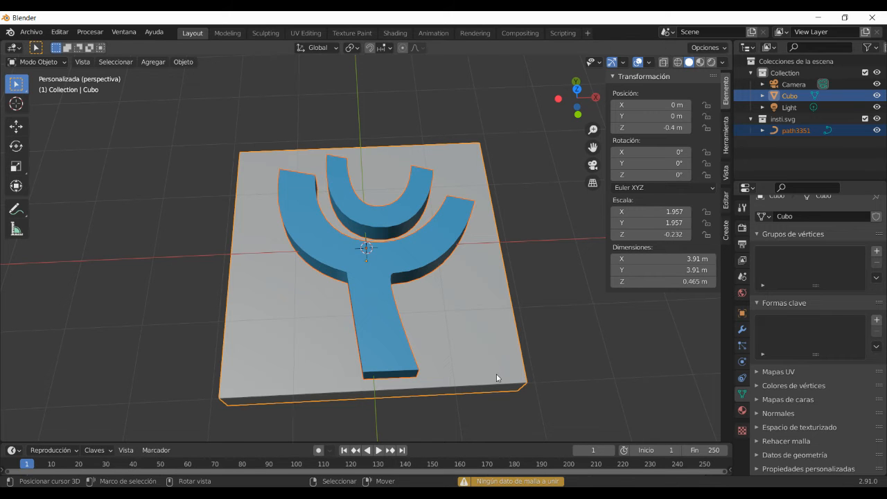
# Check the slab and the logo curve in Edit Mode, undo the stray curve handle move, and leave only the logo selected
pyautogui.press('Tab')
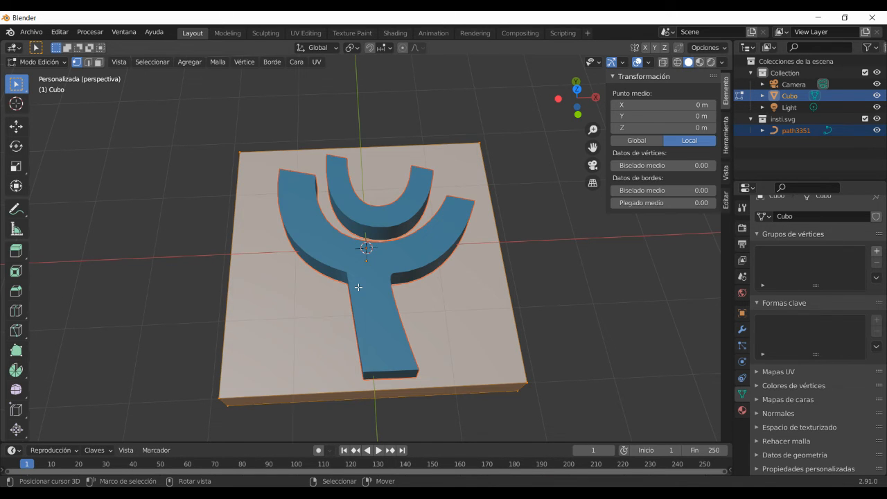
pyautogui.press('Tab')
pyautogui.click(365, 282)
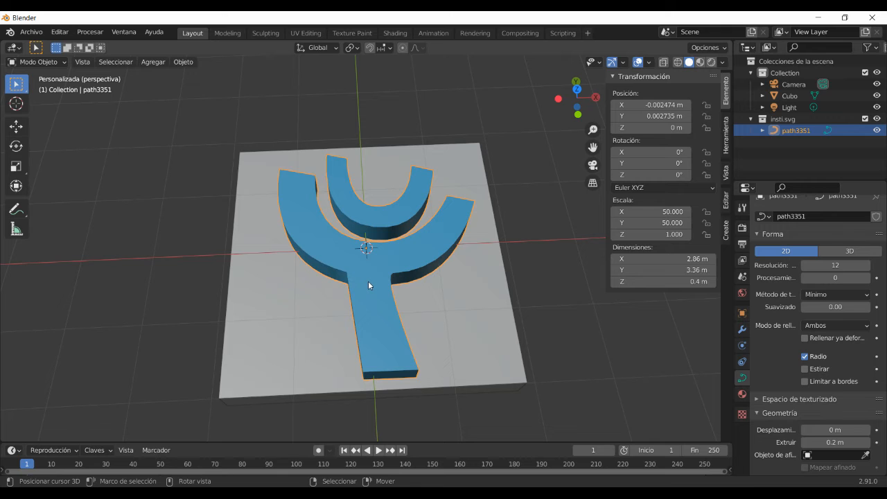
pyautogui.press('Tab')
pyautogui.moveTo(423, 254)
pyautogui.mouseDown()
pyautogui.moveTo(414, 223)
pyautogui.moveTo(362, 148)
pyautogui.moveTo(431, 252)
pyautogui.mouseUp()
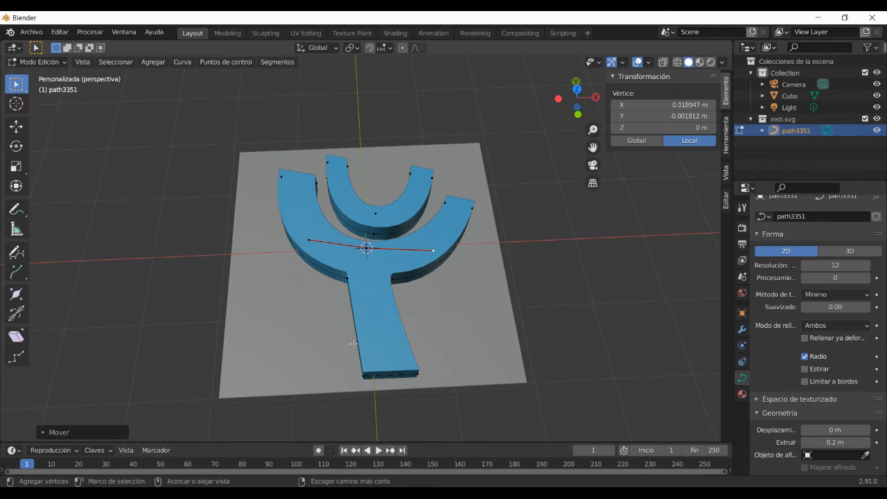
pyautogui.hotkey('ctrl', 'z')
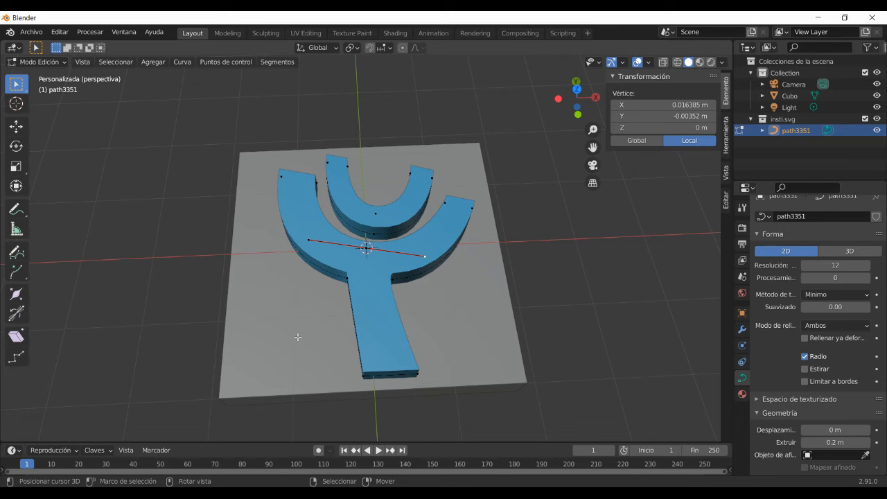
pyautogui.press('Tab')
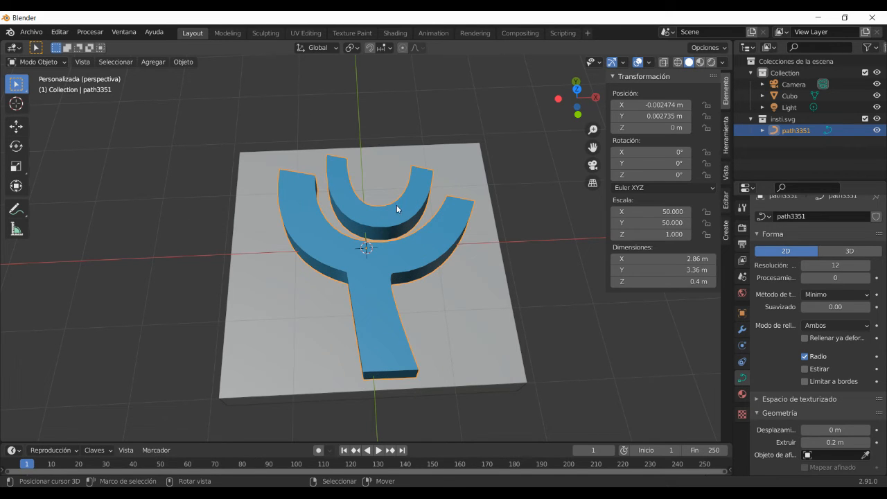
# Convert the extruded logo curve to a mesh
pyautogui.click(184, 62)
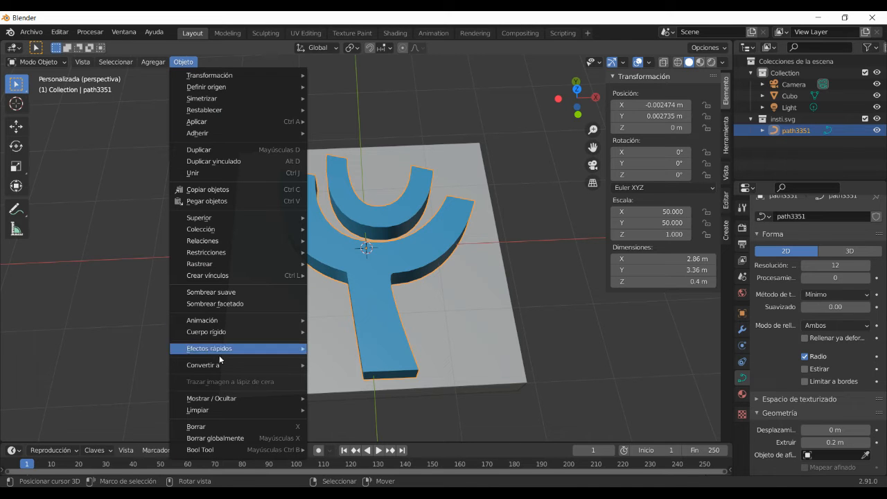
pyautogui.moveTo(223, 365)
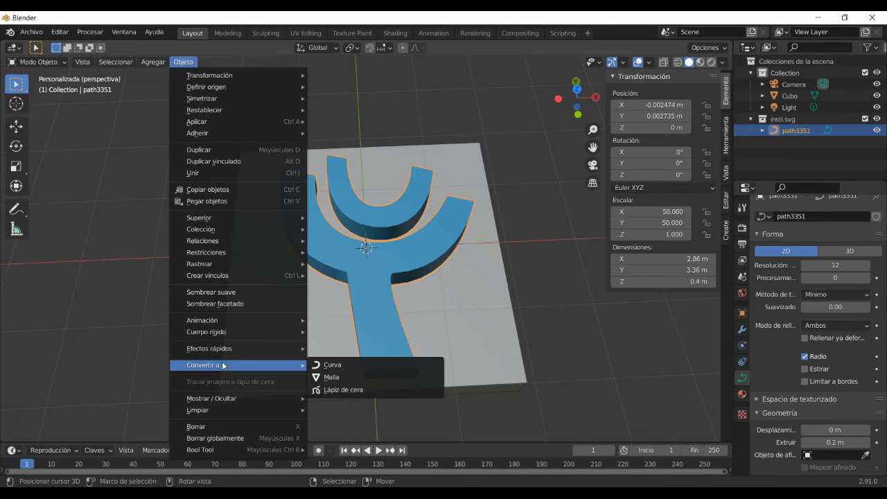
pyautogui.click(326, 381)
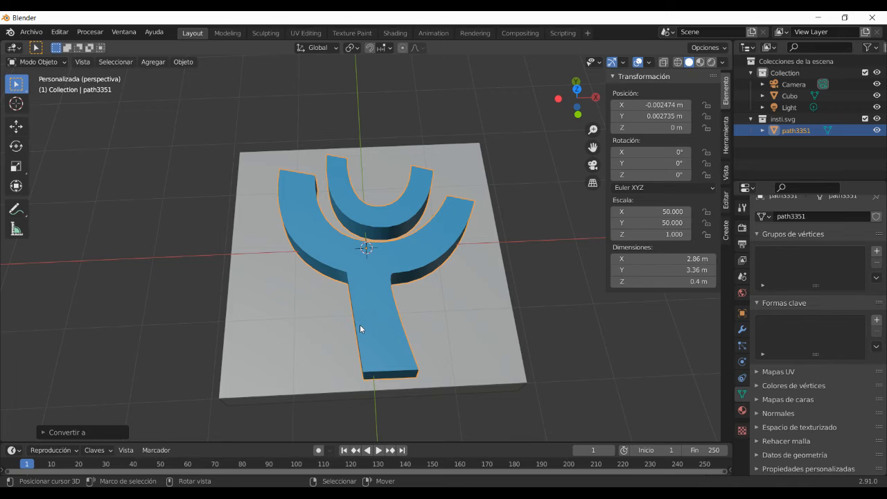
# Examine the converted logo's vertices and triangulation in Edit Mode, with the whole mesh selected, and review the available vertex operations
pyautogui.press('Tab')
pyautogui.scroll(2, 437, 270)
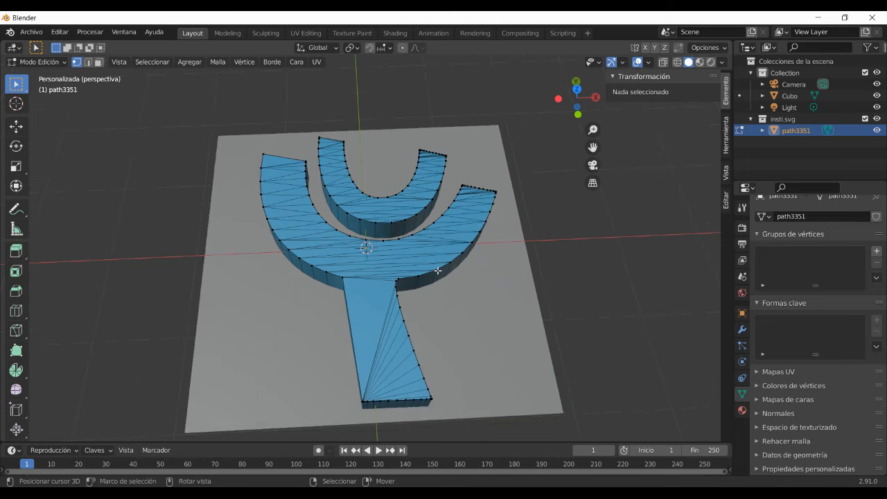
pyautogui.scroll(1, 437, 270)
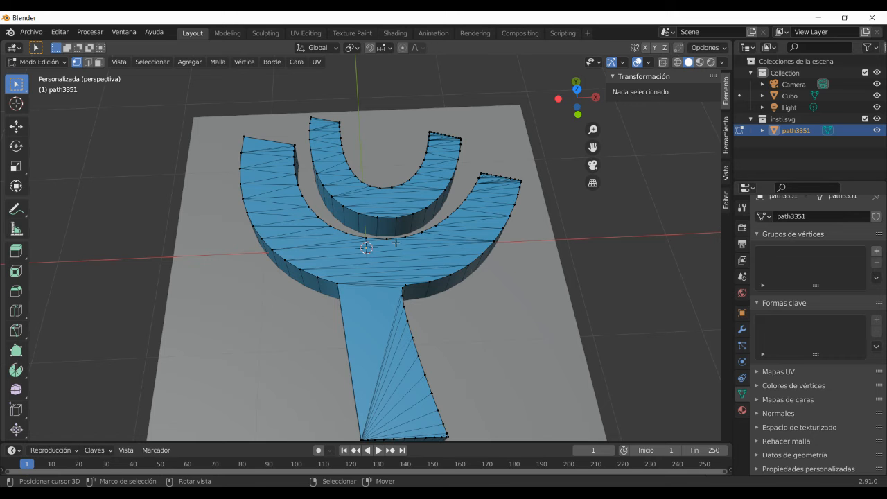
pyautogui.scroll(-2, 402, 268)
pyautogui.moveTo(426, 285)
pyautogui.mouseDown(button='middle')
pyautogui.moveTo(413, 348)
pyautogui.moveTo(416, 293)
pyautogui.moveTo(469, 192)
pyautogui.moveTo(445, 260)
pyautogui.moveTo(443, 291)
pyautogui.moveTo(457, 325)
pyautogui.moveTo(418, 295)
pyautogui.mouseUp(button='middle')
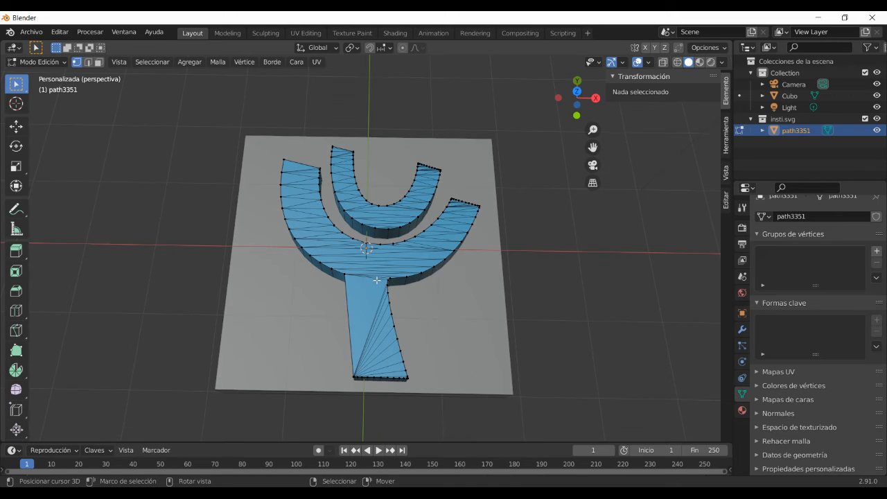
pyautogui.press('a')
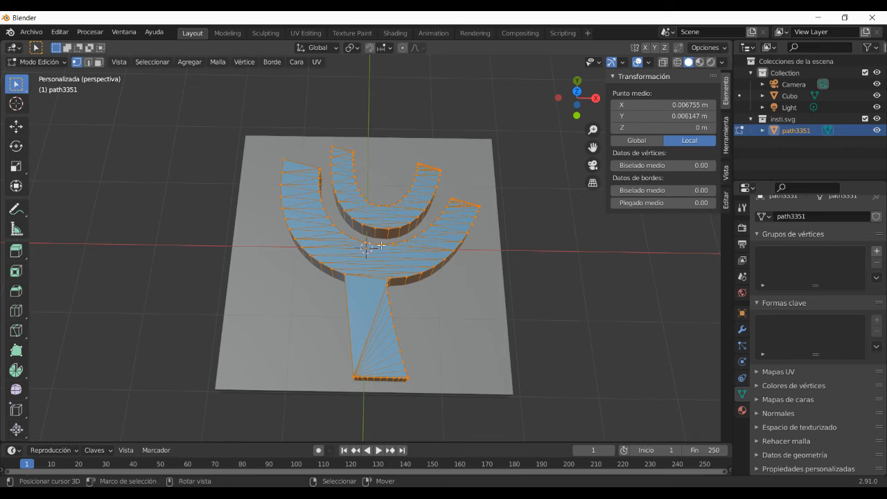
pyautogui.click(238, 63)
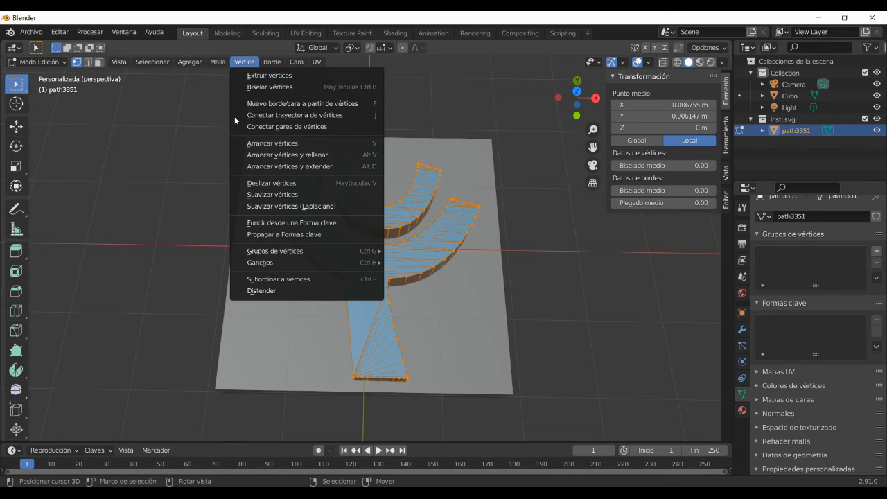
pyautogui.click(242, 63)
pyautogui.click(240, 64)
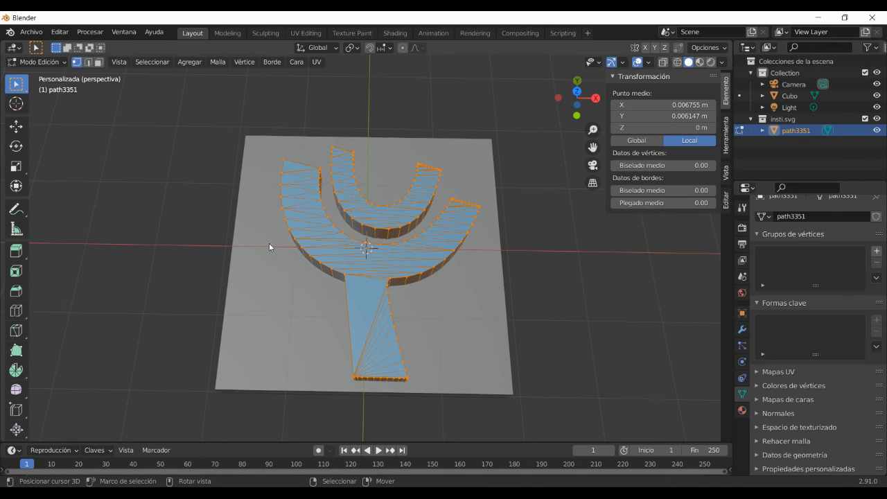
pyautogui.press('Tab')
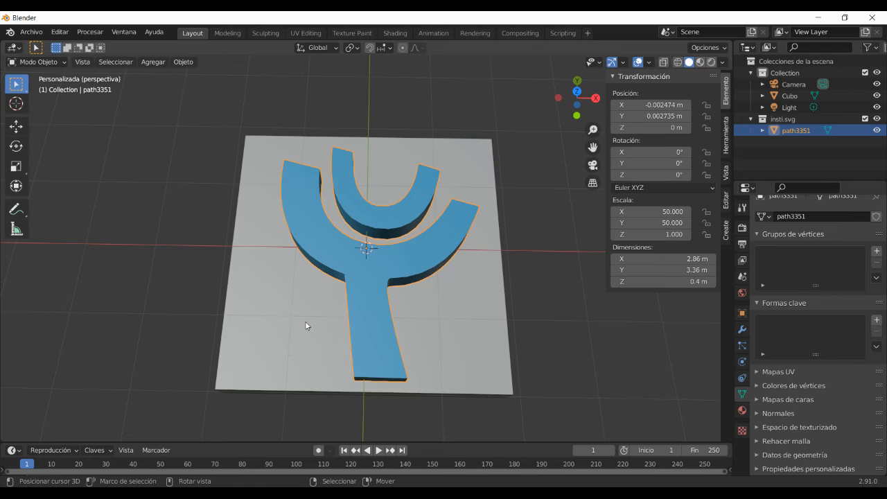
# Join the logo mesh with the base slab into one object, keeping the slab as the active object
pyautogui.moveTo(294, 329); pyautogui.dragTo(309, 303, button='middle')
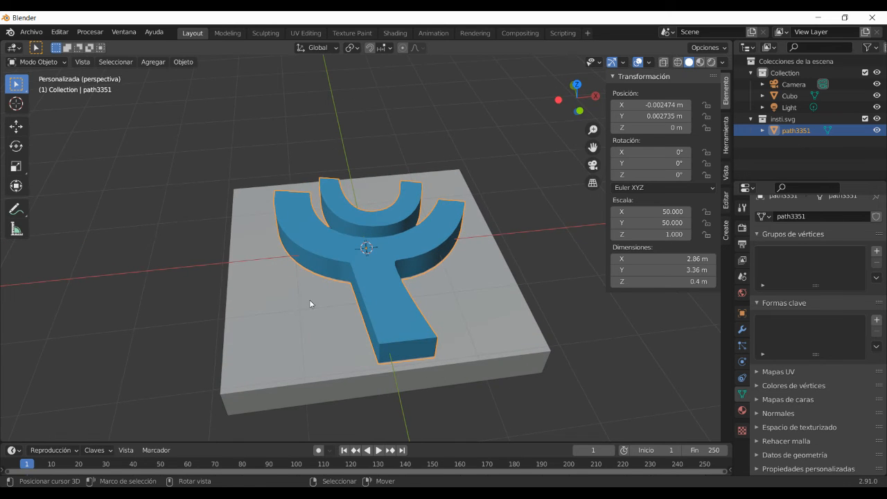
pyautogui.keyDown('shift'); pyautogui.click(300, 348); pyautogui.keyUp('shift')
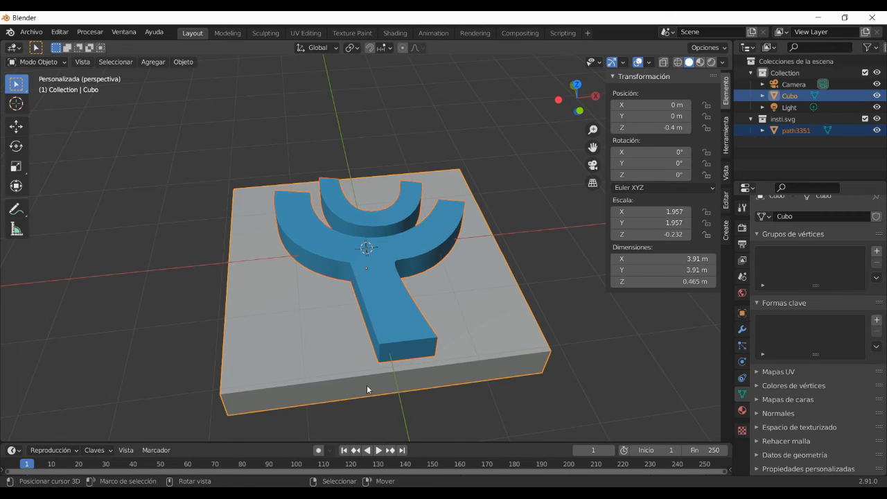
pyautogui.click(178, 62)
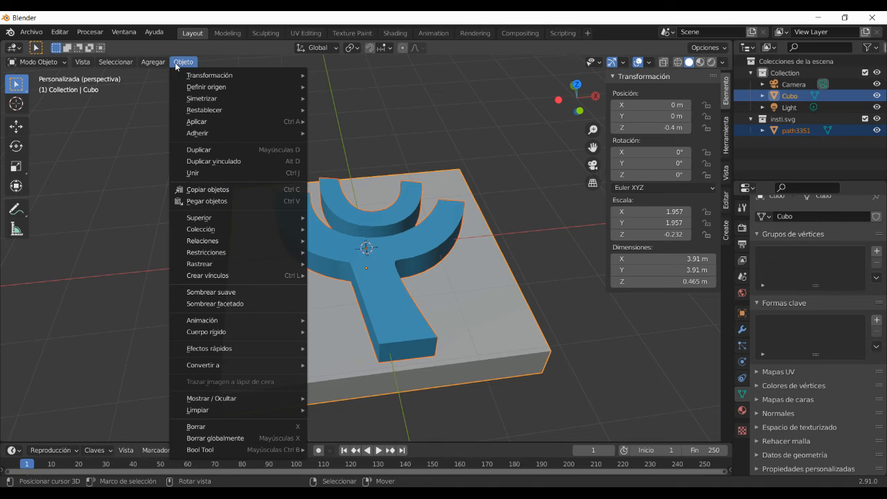
pyautogui.click(223, 173)
pyautogui.moveTo(501, 316); pyautogui.dragTo(487, 352, button='middle')
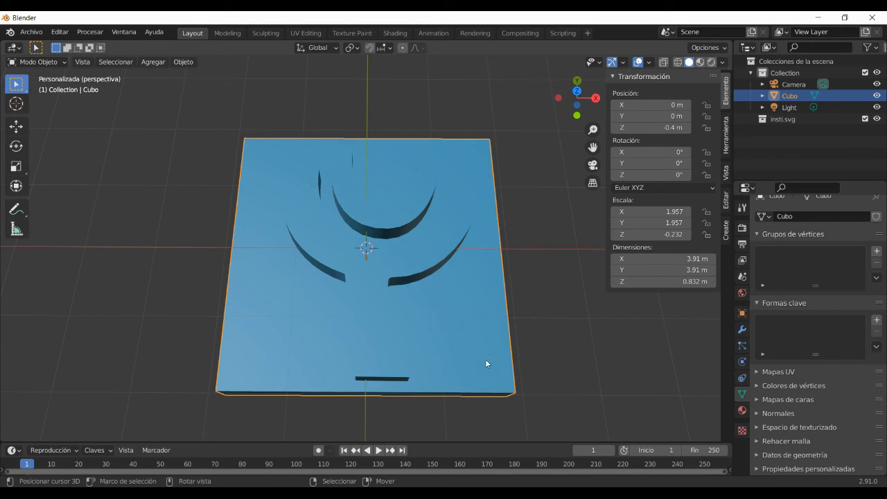
pyautogui.scroll(4, 485, 359)
pyautogui.scroll(-5, 490, 362)
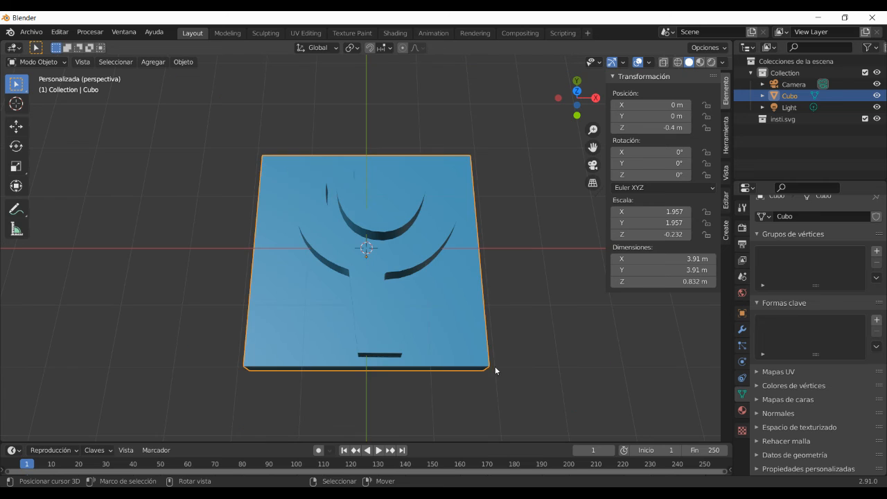
pyautogui.moveTo(489, 358); pyautogui.dragTo(433, 317, button='middle')
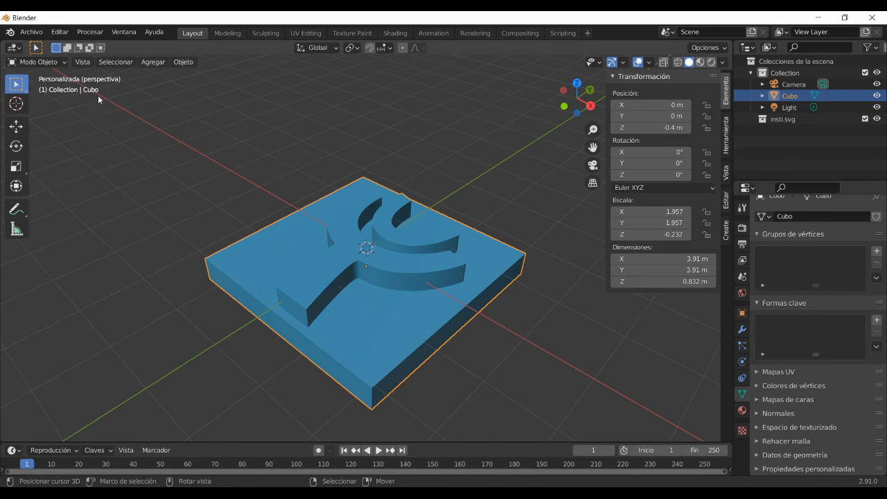
# Add a torus mesh and move it 2 m along the Y axis so it overlaps the slab's edge
pyautogui.click(154, 62)
pyautogui.moveTo(156, 76)
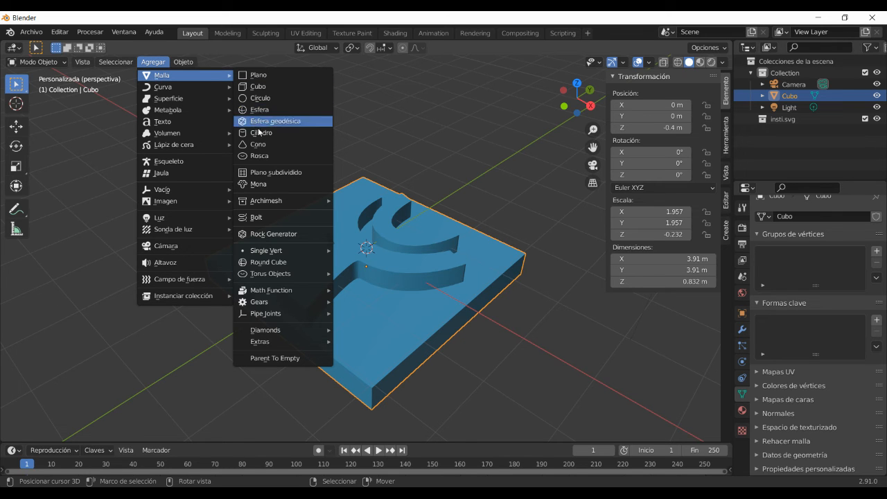
pyautogui.click(260, 155)
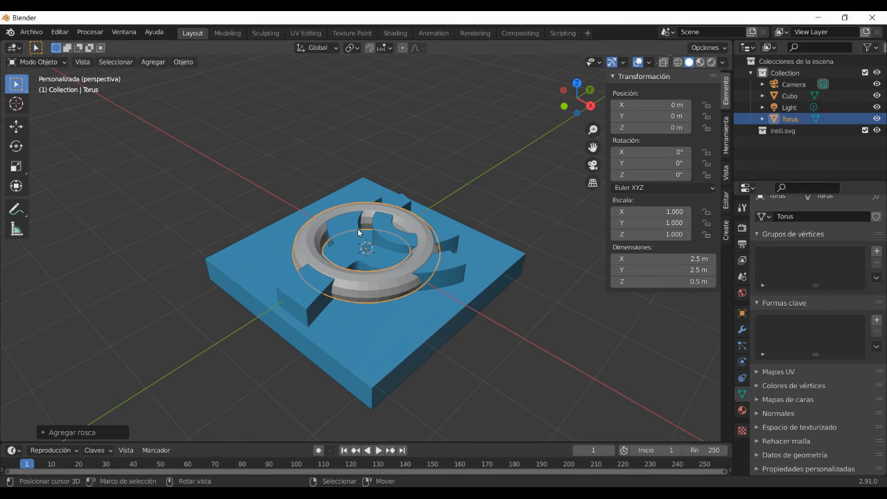
pyautogui.press('g')
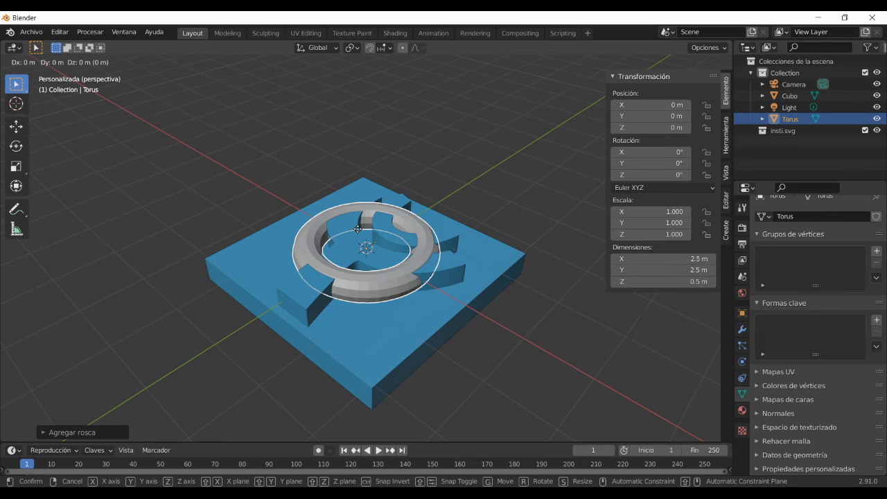
pyautogui.press('y')
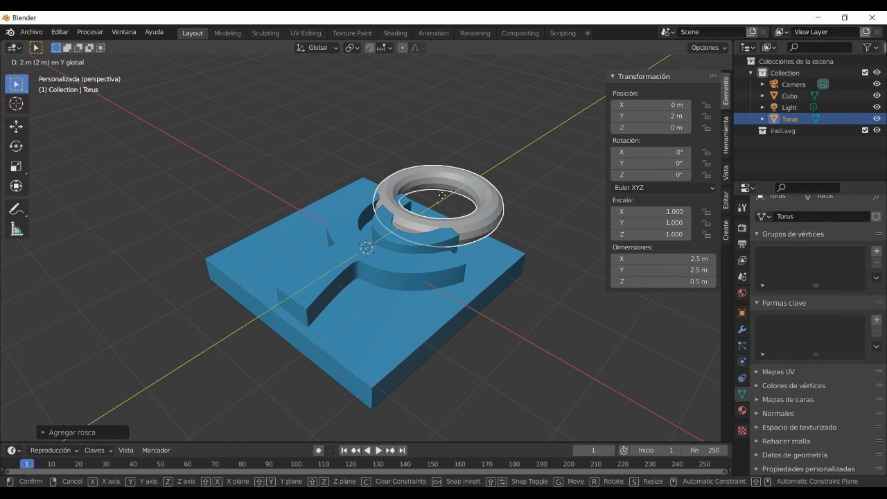
pyautogui.click(442, 196)
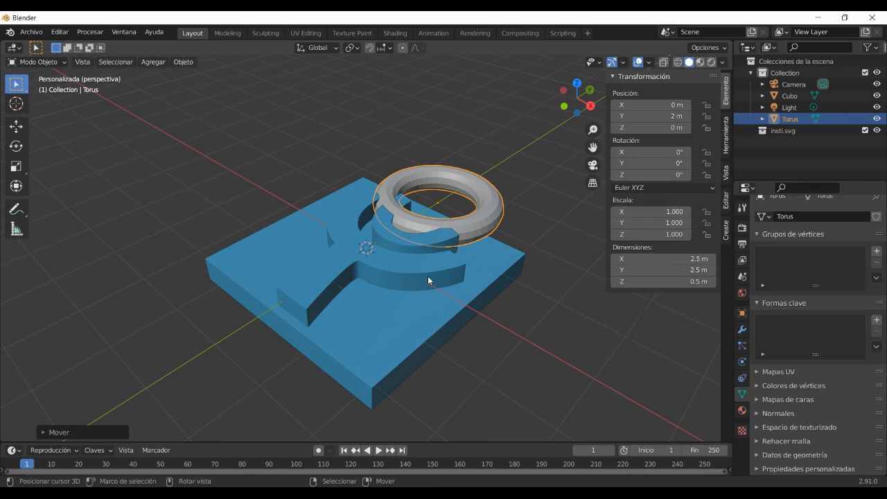
# Lower the torus 0.4 m along the Z axis to the slab's height, working from the back view
pyautogui.press('KP_1')
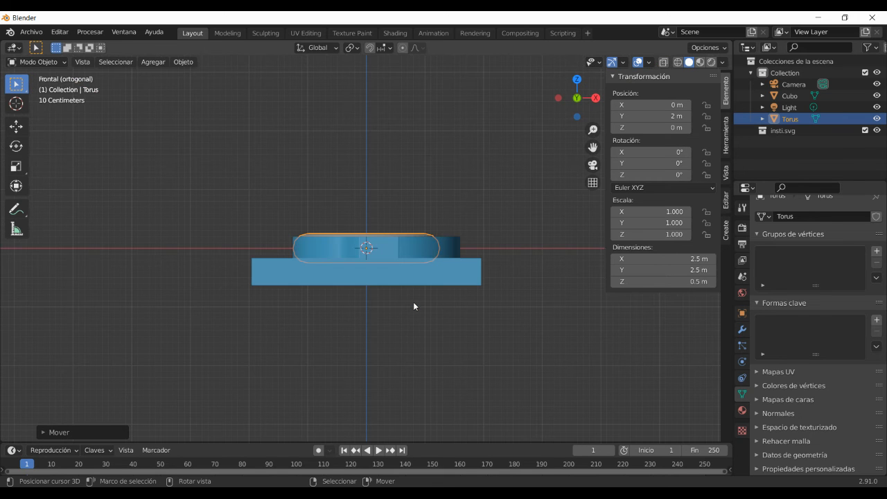
pyautogui.press('ctrl+KP_1')
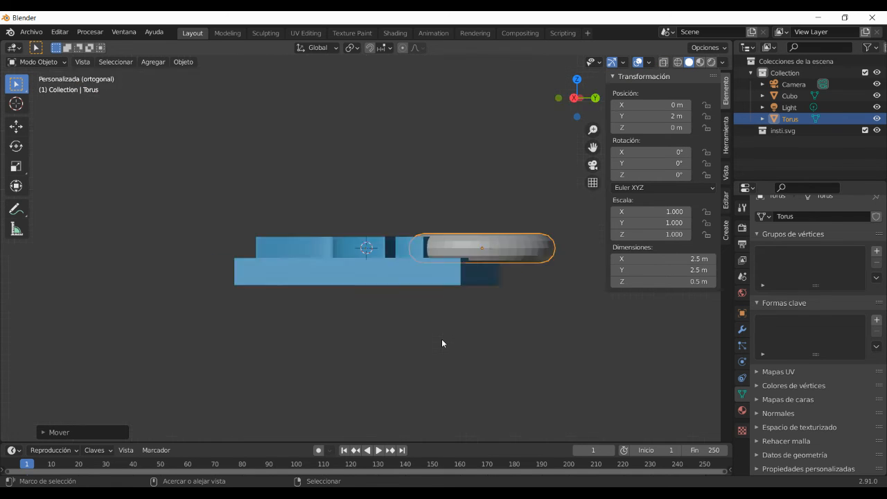
pyautogui.press('g')
pyautogui.press('z')
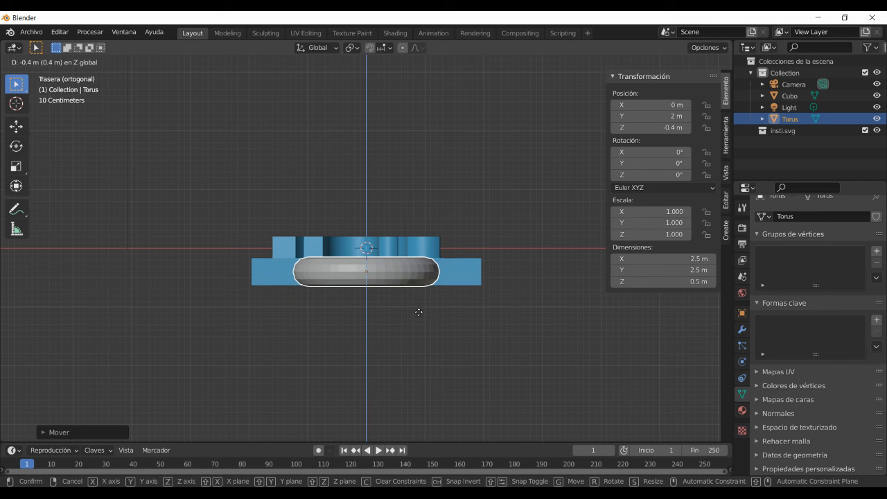
pyautogui.click(417, 310)
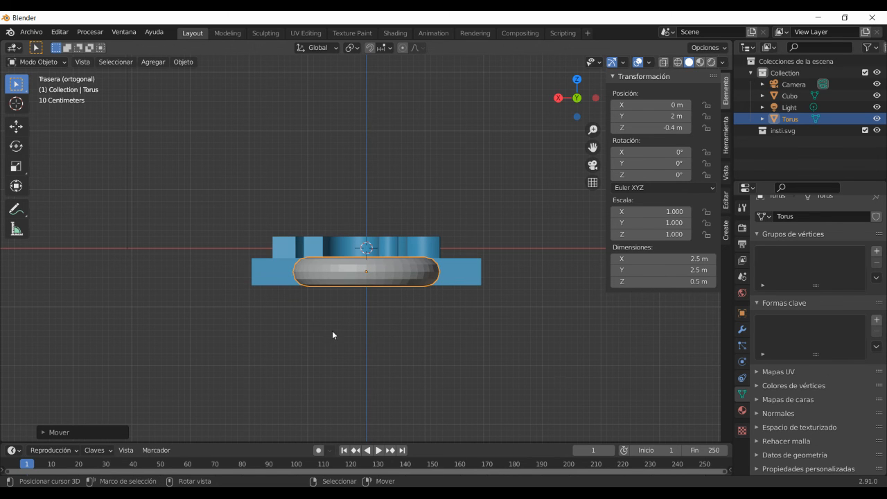
# Flatten the torus by scaling it to 0.6 along the Z axis
pyautogui.moveTo(282, 320); pyautogui.dragTo(420, 387, button='middle')
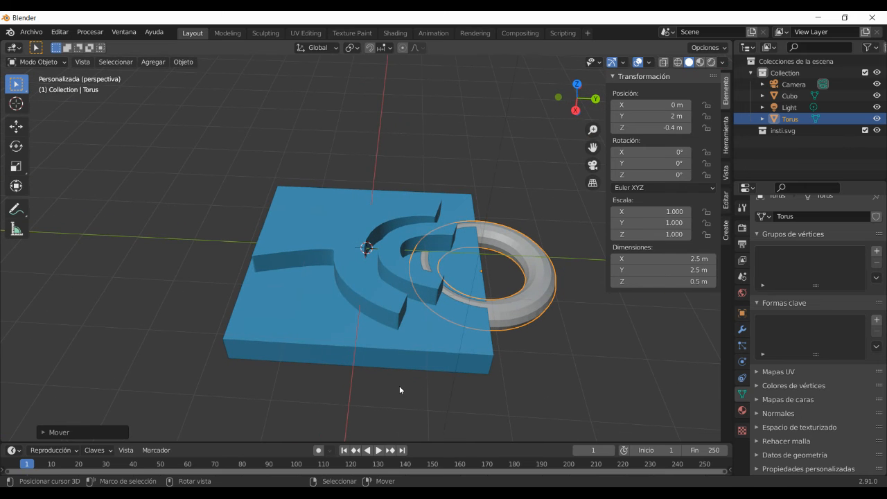
pyautogui.press('s')
pyautogui.press('z')
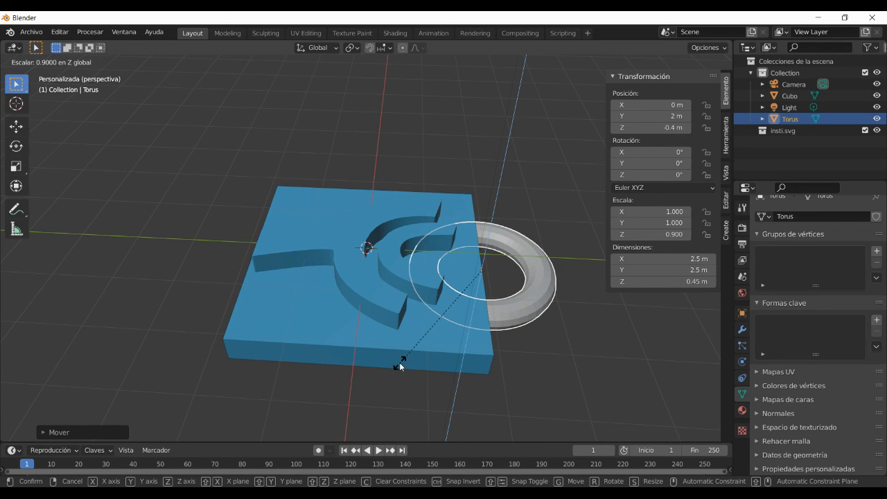
pyautogui.click(417, 332)
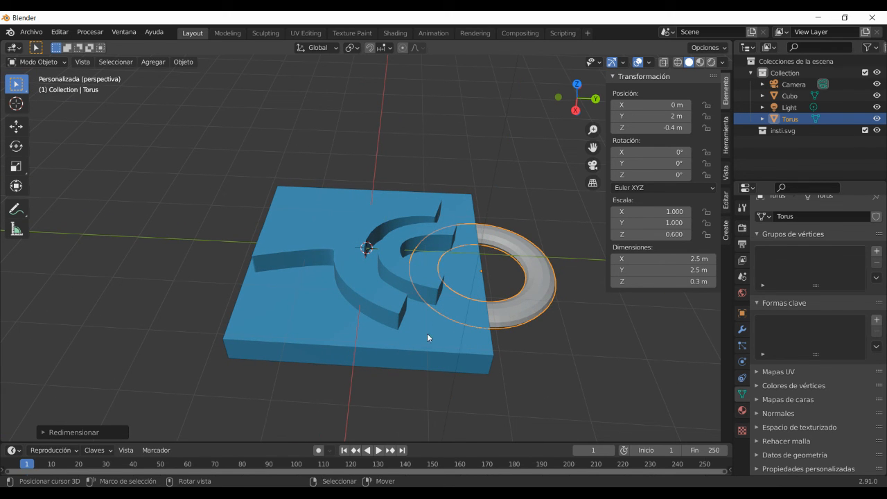
# Lower the flattened torus another 0.1 m along the Z axis towards the slab's underside, working from the back view
pyautogui.moveTo(504, 350); pyautogui.dragTo(428, 293, button='middle')
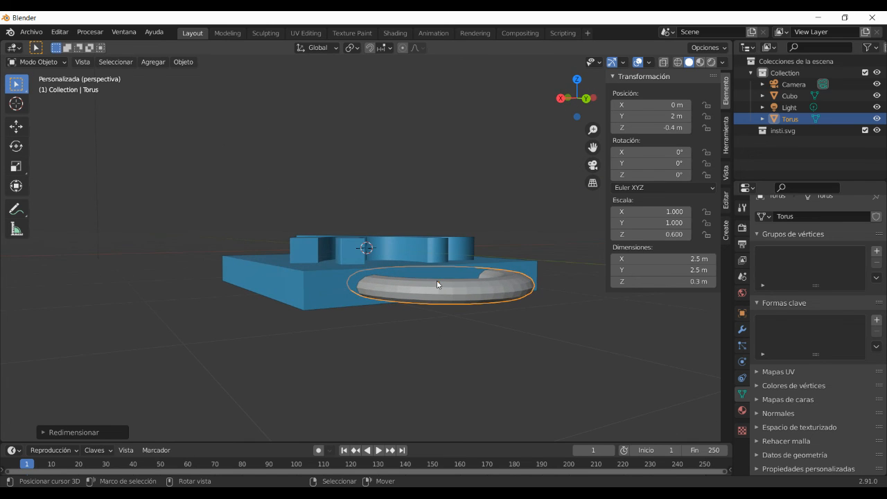
pyautogui.press('KP_1')
pyautogui.press('ctrl+KP_1')
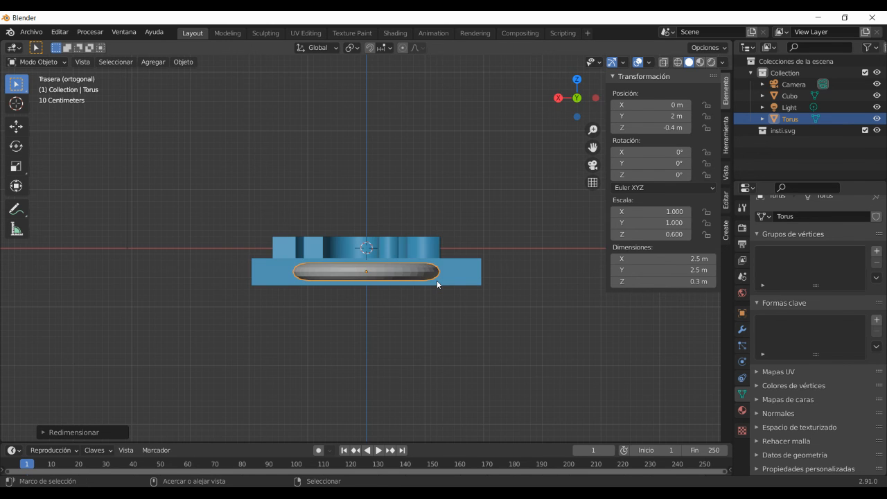
pyautogui.scroll(3, 437, 289)
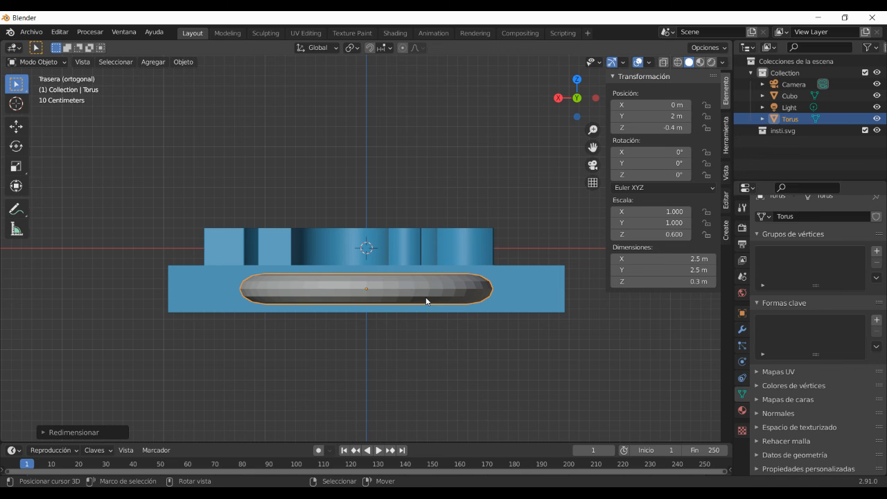
pyautogui.press('g')
pyautogui.press('z')
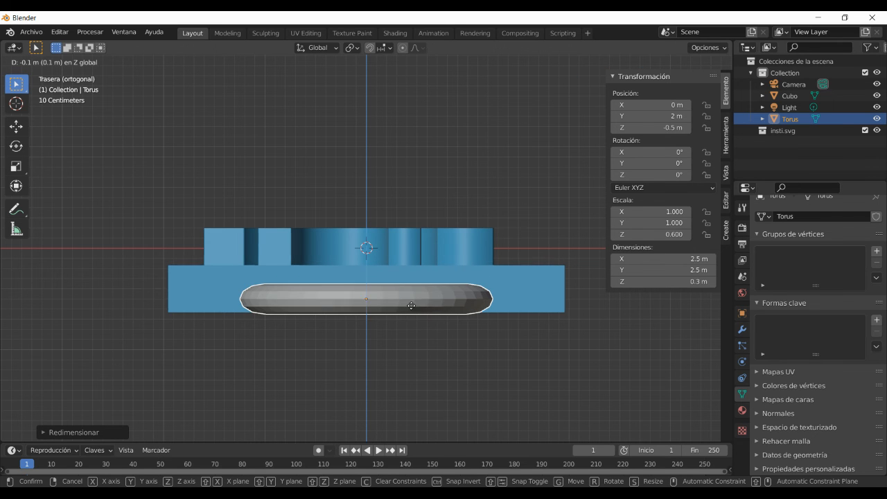
pyautogui.click(420, 306)
# Join the torus with the slab and logo into one object, keeping the slab as the active object
pyautogui.keyDown('shift'); pyautogui.moveTo(274, 357); pyautogui.dragTo(339, 368, button='middle'); pyautogui.keyUp('shift')
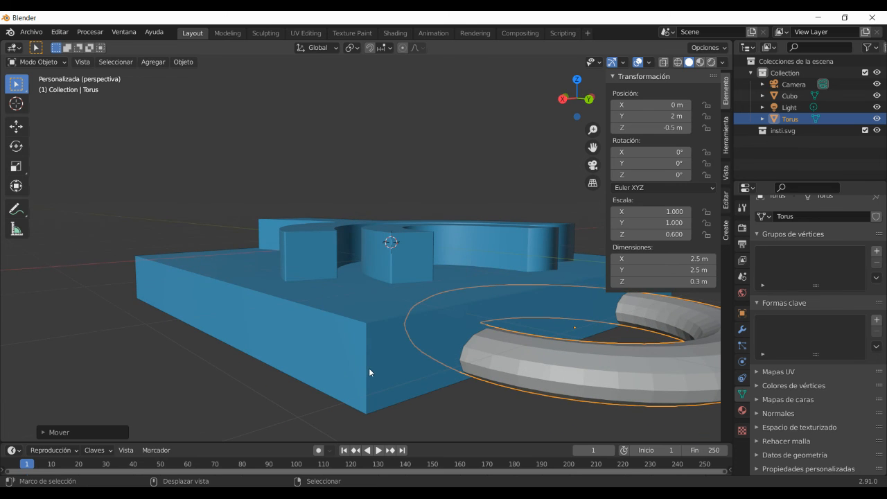
pyautogui.keyDown('shift'); pyautogui.click(373, 363); pyautogui.keyUp('shift')
pyautogui.click(184, 62)
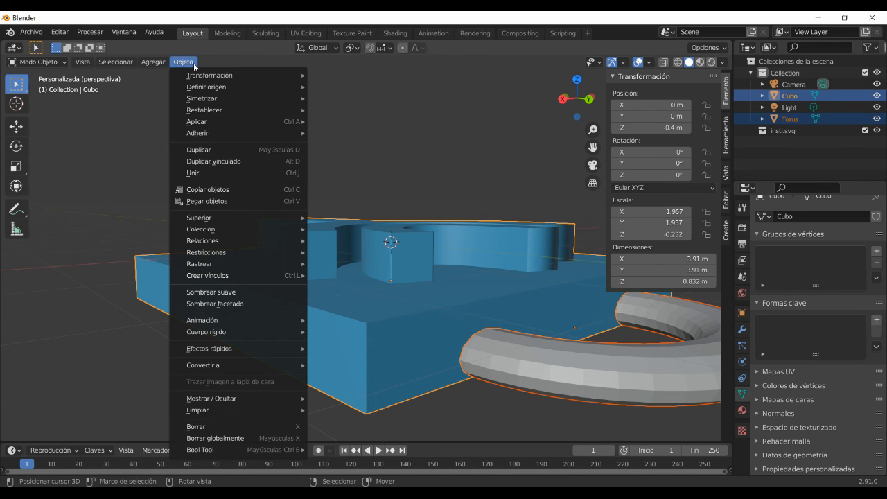
pyautogui.click(223, 173)
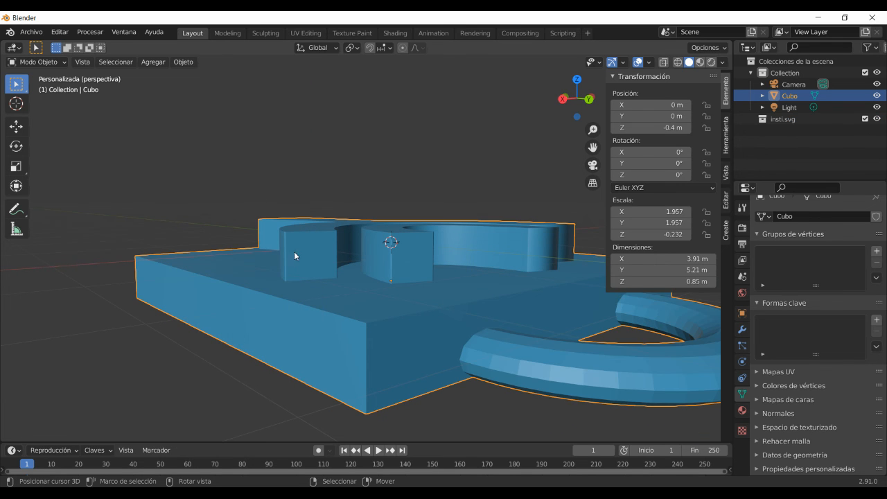
pyautogui.scroll(-4, 347, 249)
pyautogui.moveTo(318, 271); pyautogui.dragTo(470, 366, button='middle')
pyautogui.moveTo(383, 325); pyautogui.dragTo(338, 280, button='middle')
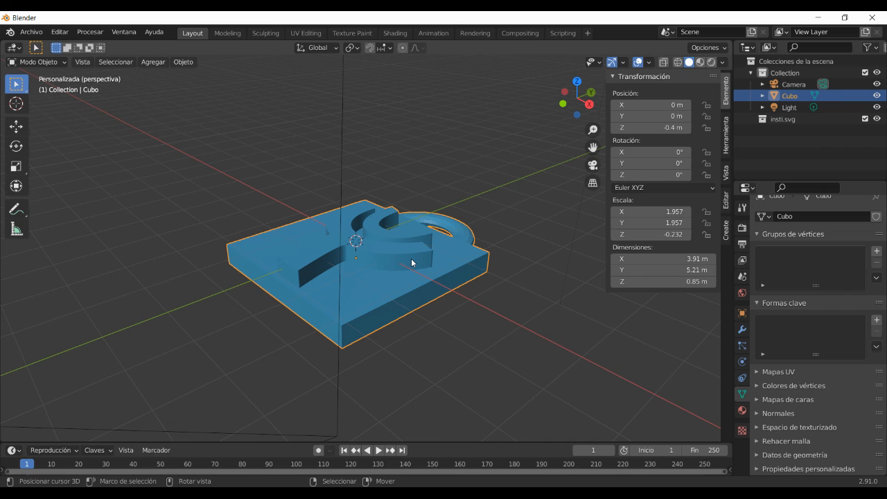